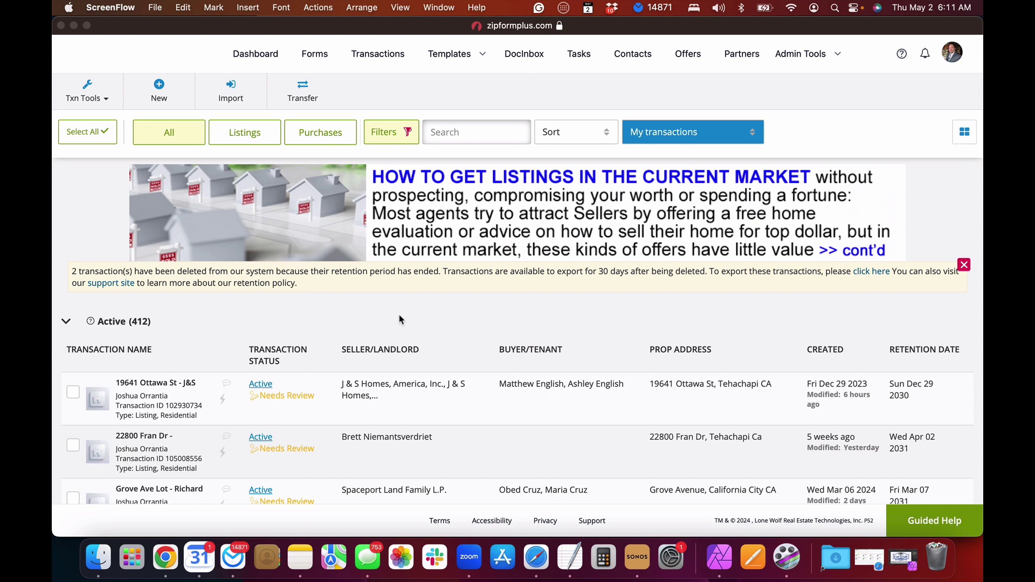
Step: Bring zipForm Plus to the front and start a new transaction from the Transactions list
left_click(159, 89)
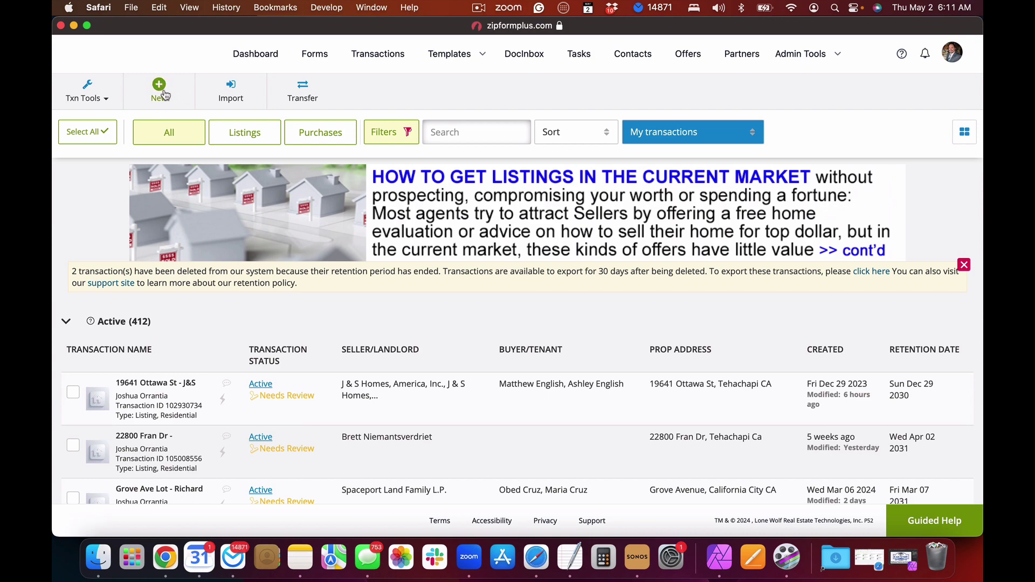
left_click(160, 90)
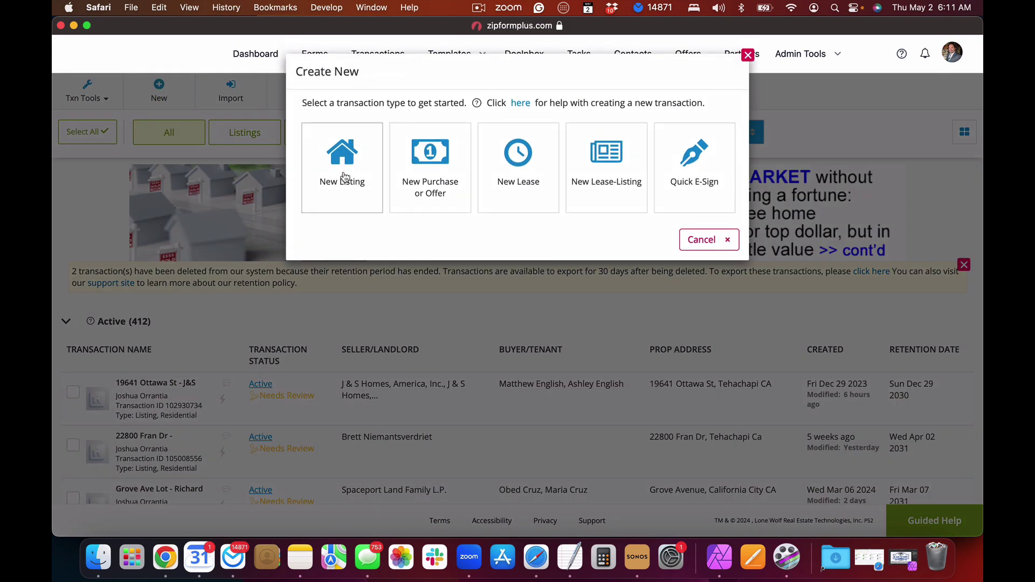
left_click(345, 177)
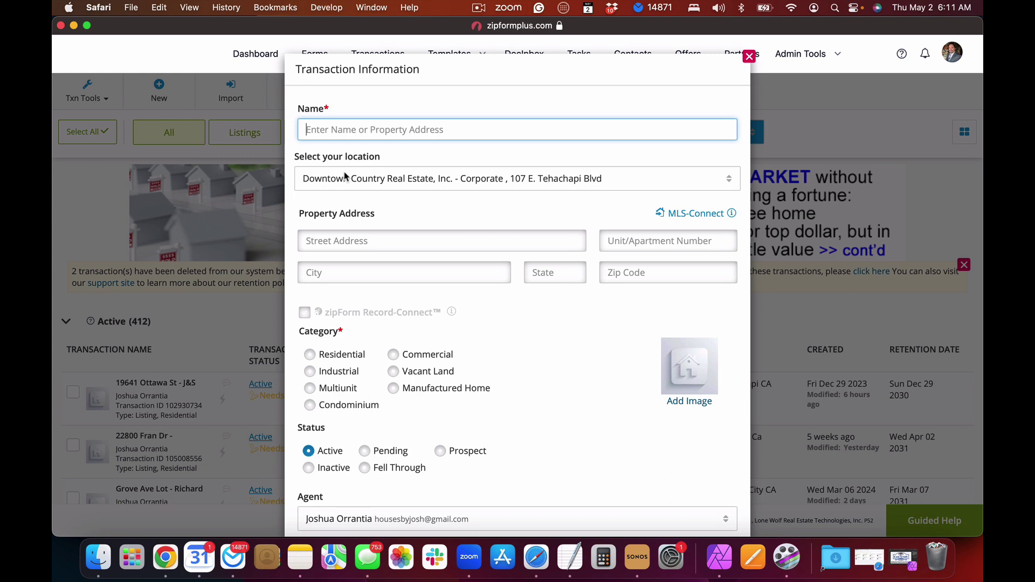
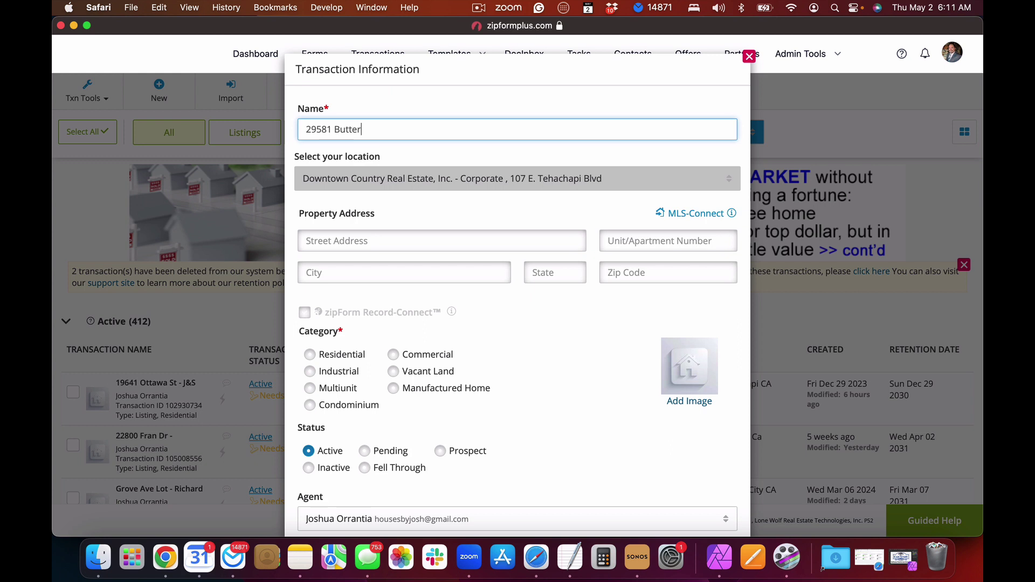
left_click(347, 244)
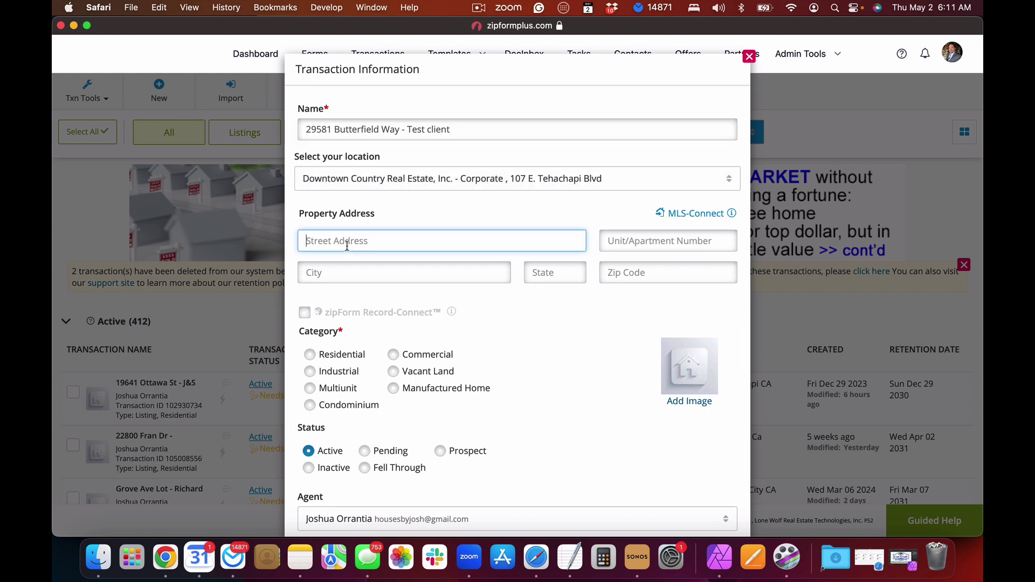
left_click(339, 271)
type("Tehachapi")
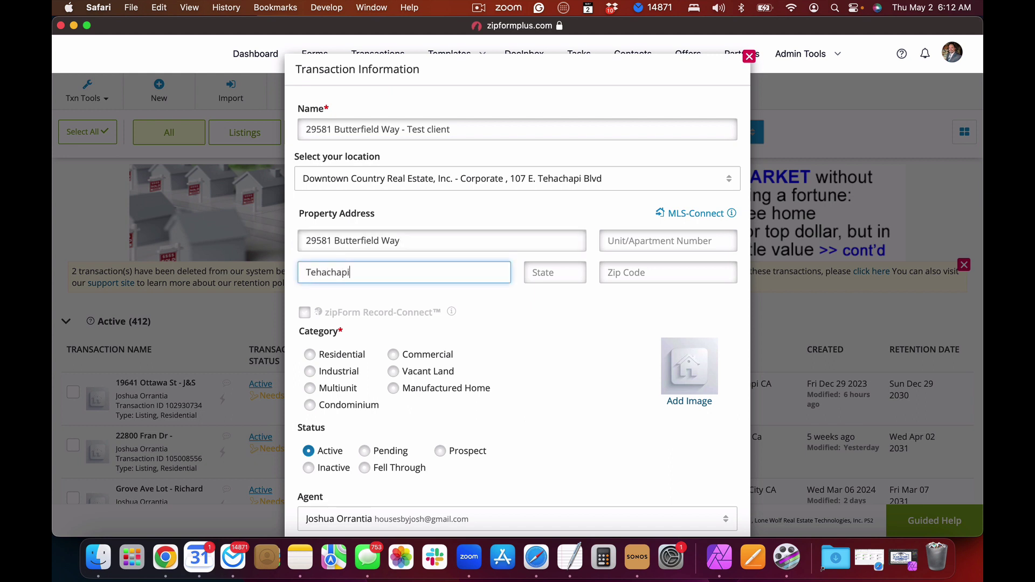
left_click(543, 269)
type("CA")
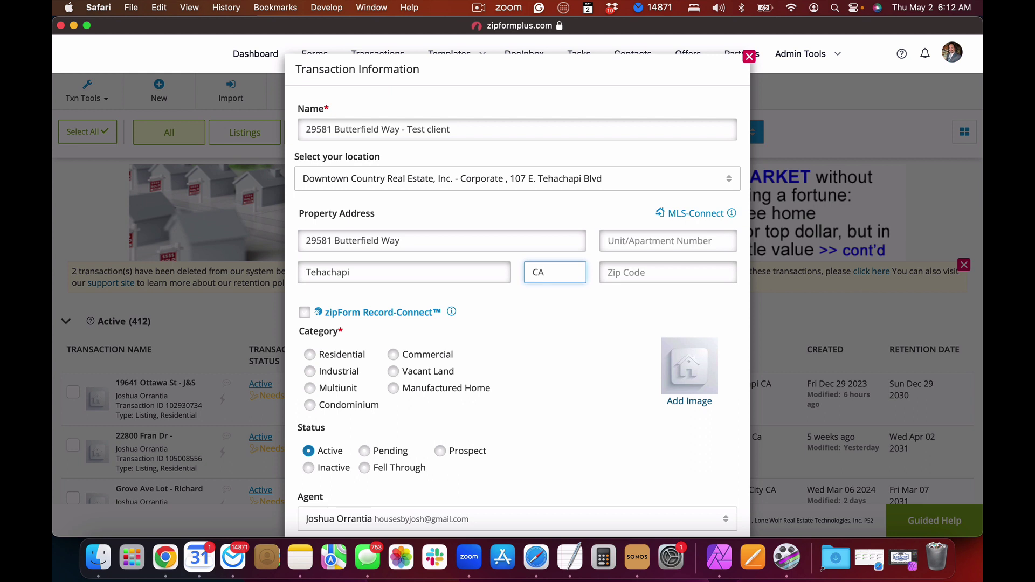
key("BackSpace")
key("BackSpace")
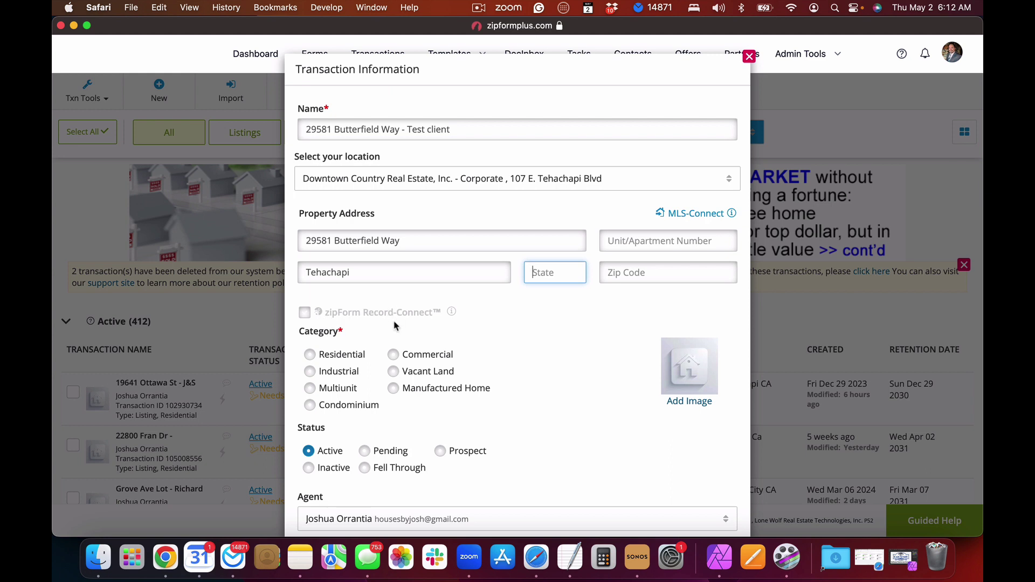
type("CA")
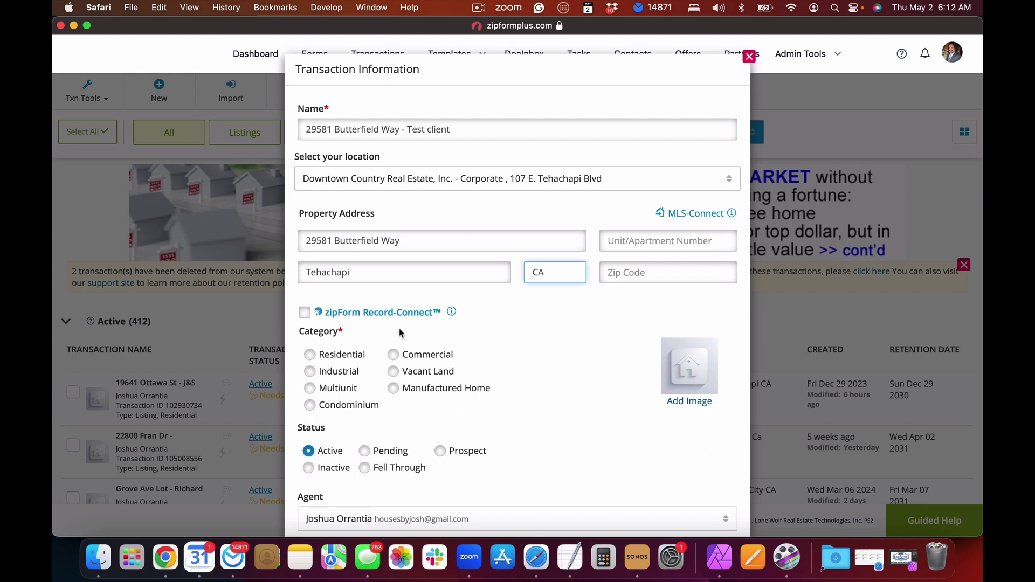
Step: Enable zipForm Record-Connect and set the listing category to Residential
left_click(304, 313)
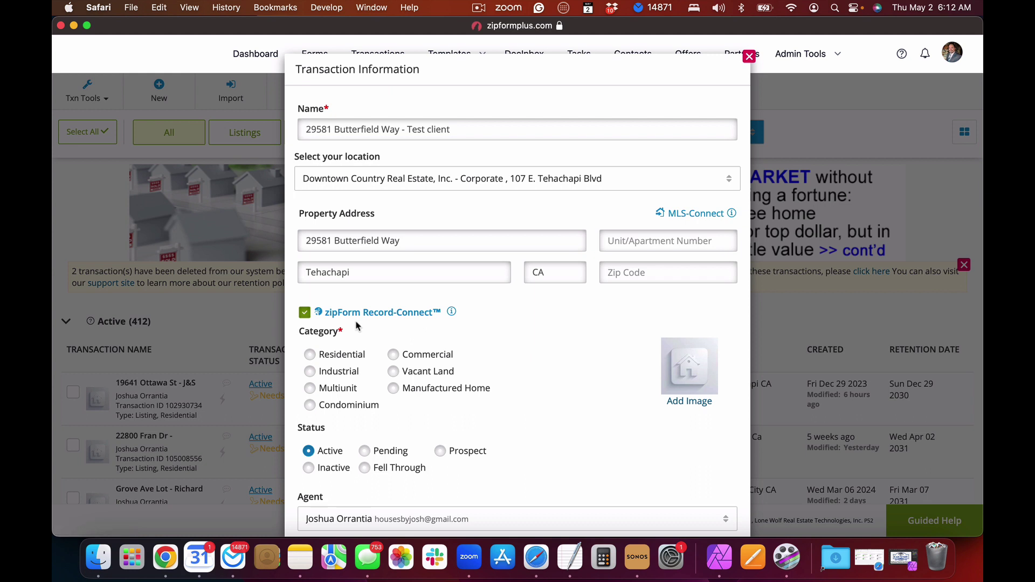
left_click(310, 355)
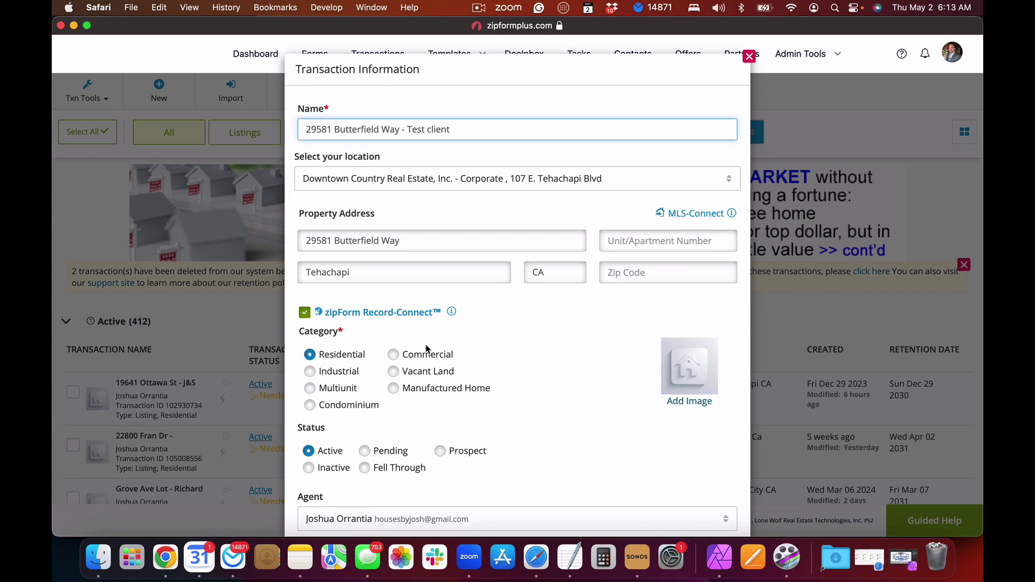
scroll(428, 349, "down", 3)
scroll(428, 349, "down", 3)
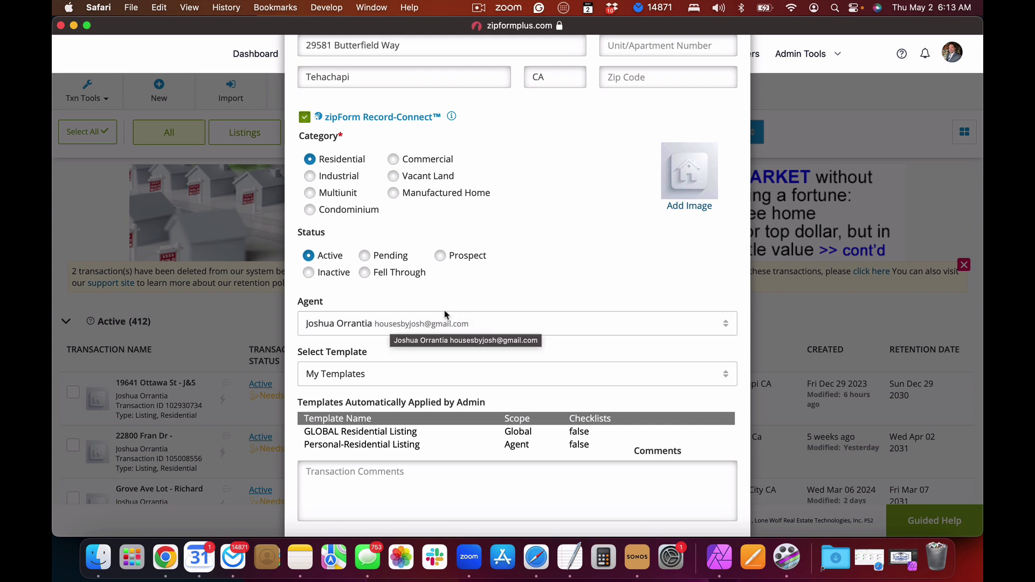
Step: Keep the existing agent, use the GLOBAL Residential Listing template, and save the listing
left_click(557, 323)
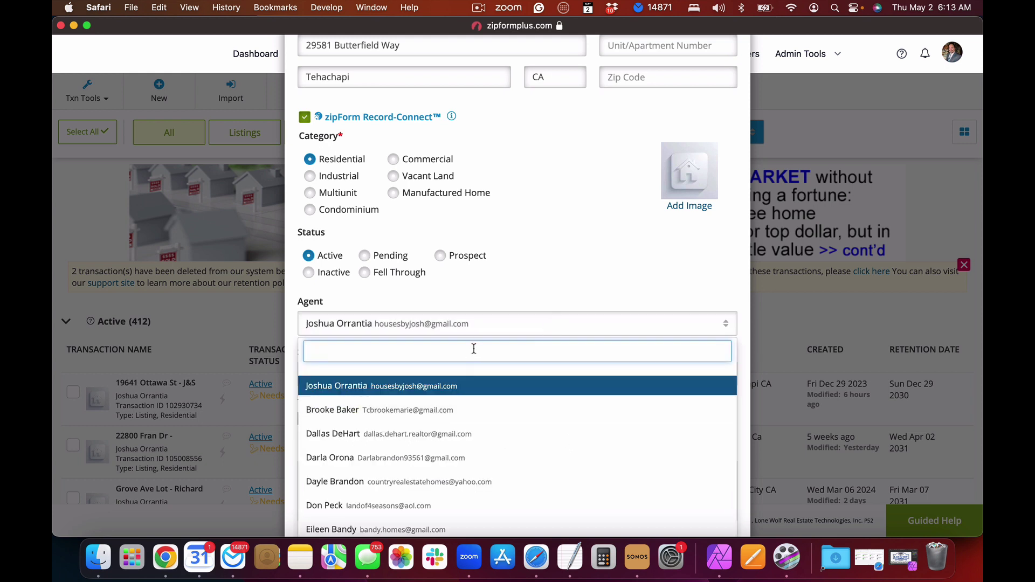
left_click(396, 385)
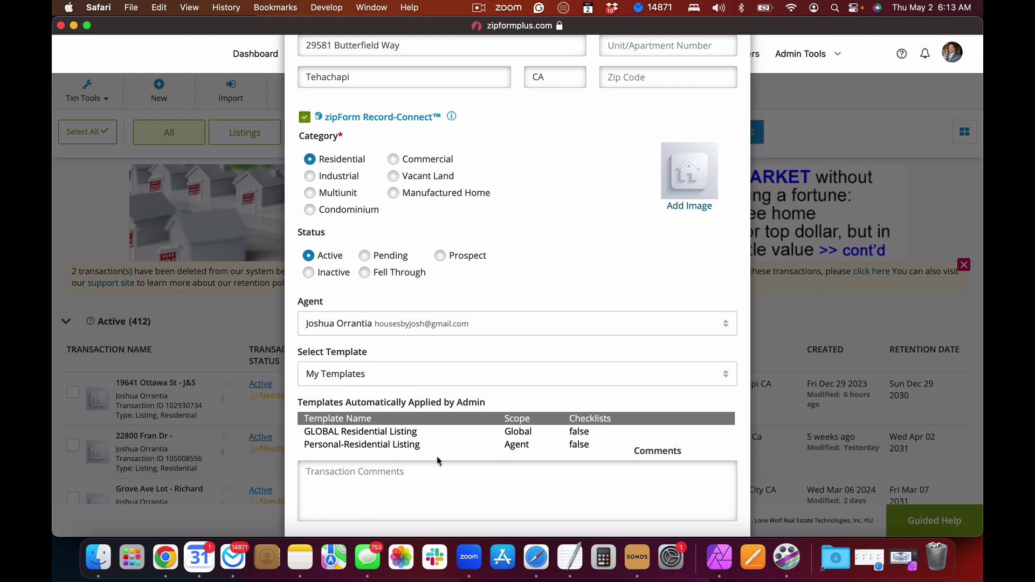
left_click_drag(310, 445, 416, 442)
left_click(348, 431)
left_click_drag(307, 432, 423, 437)
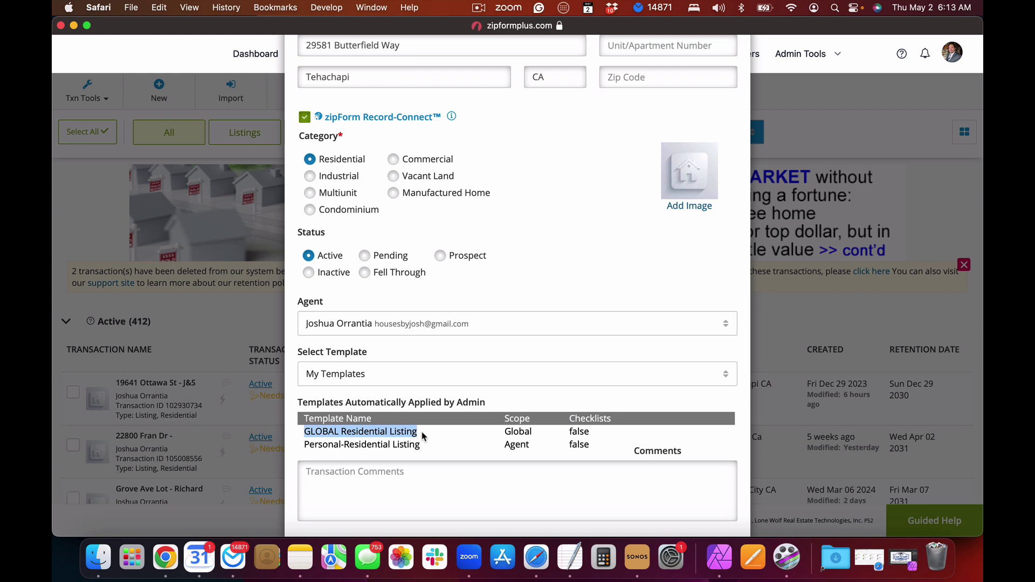
scroll(423, 436, "down", 3)
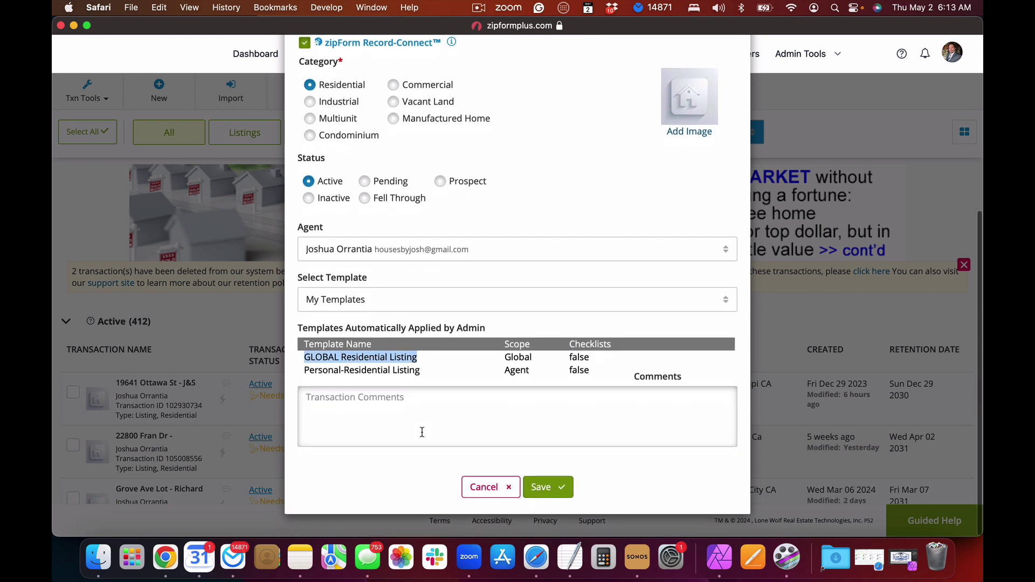
left_click(548, 488)
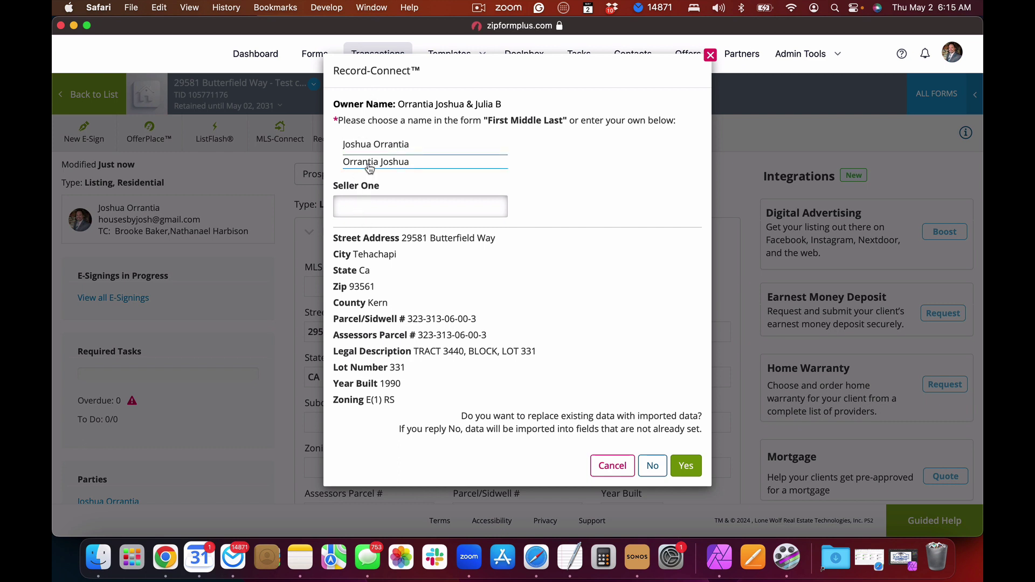
Step: Take Seller One and Two from the owner and co-owner names, then import, replacing existing values
left_click(369, 145)
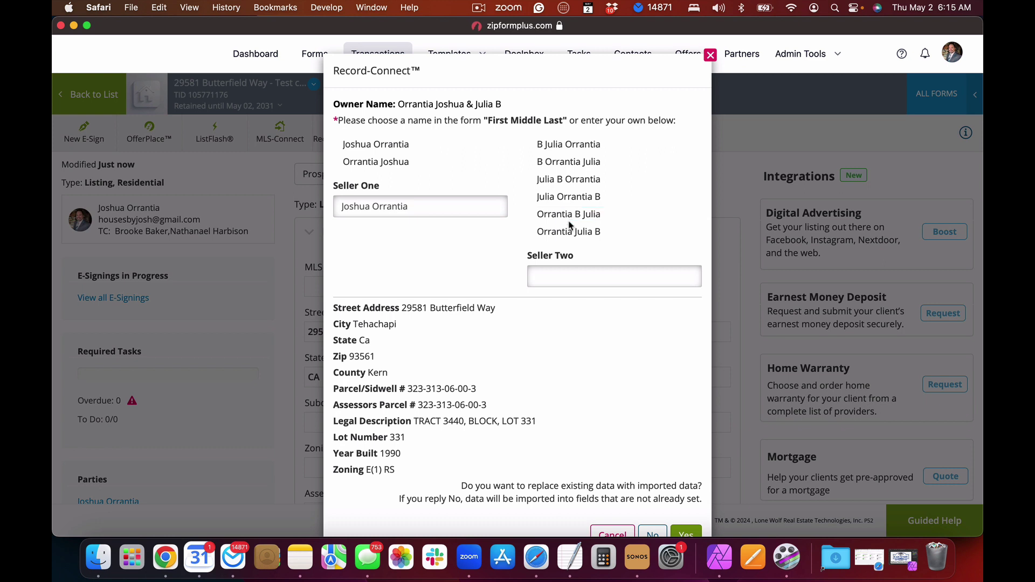
left_click(567, 179)
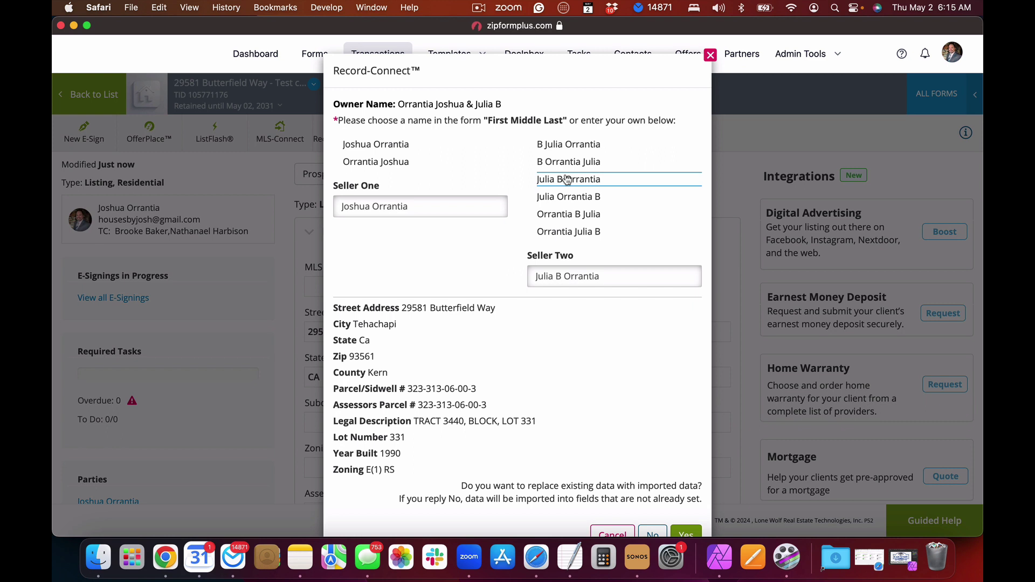
scroll(566, 179, "down", 3)
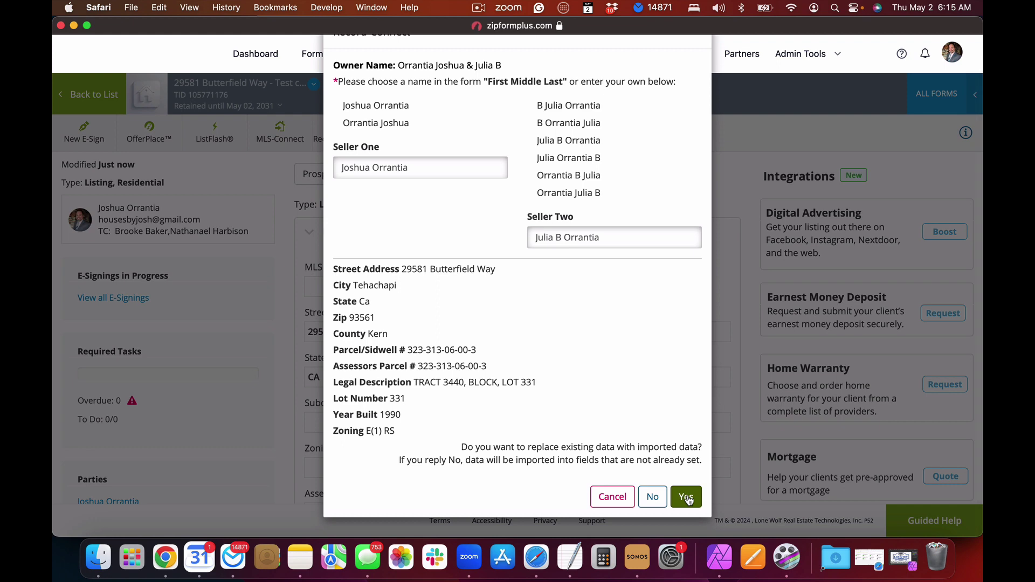
left_click(686, 497)
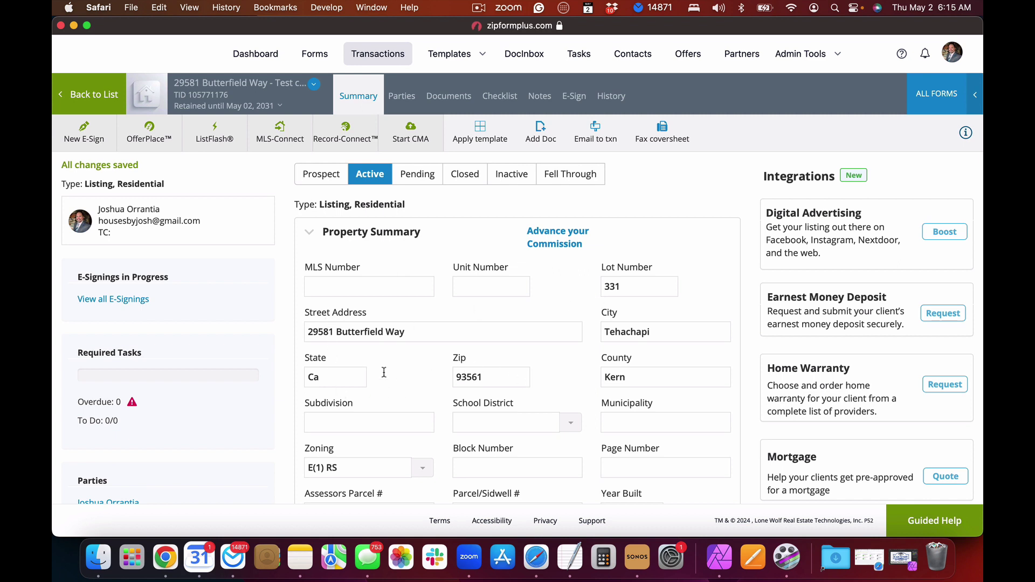
double_click(617, 283)
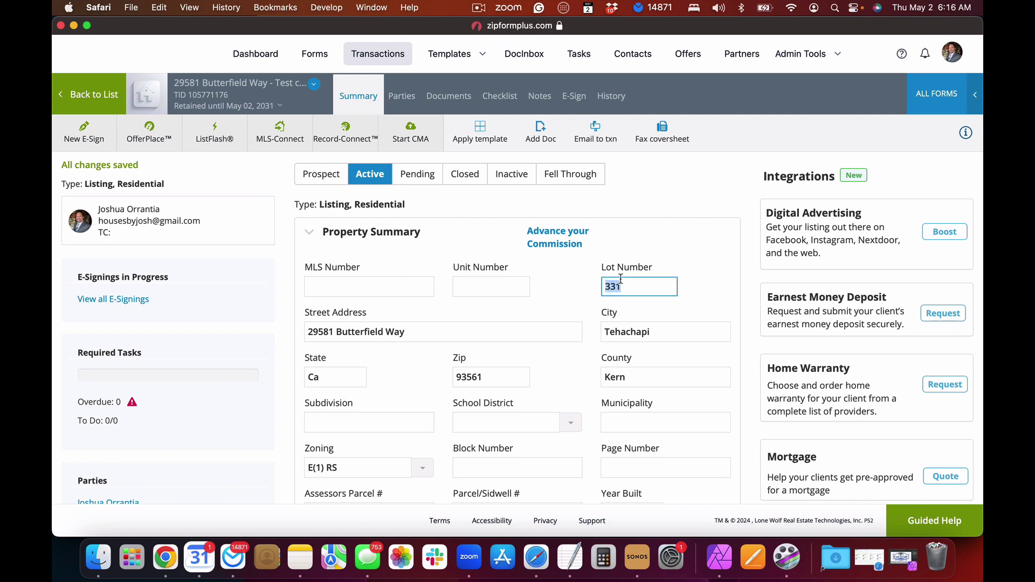
scroll(627, 329, "down", 2)
scroll(627, 330, "down", 2)
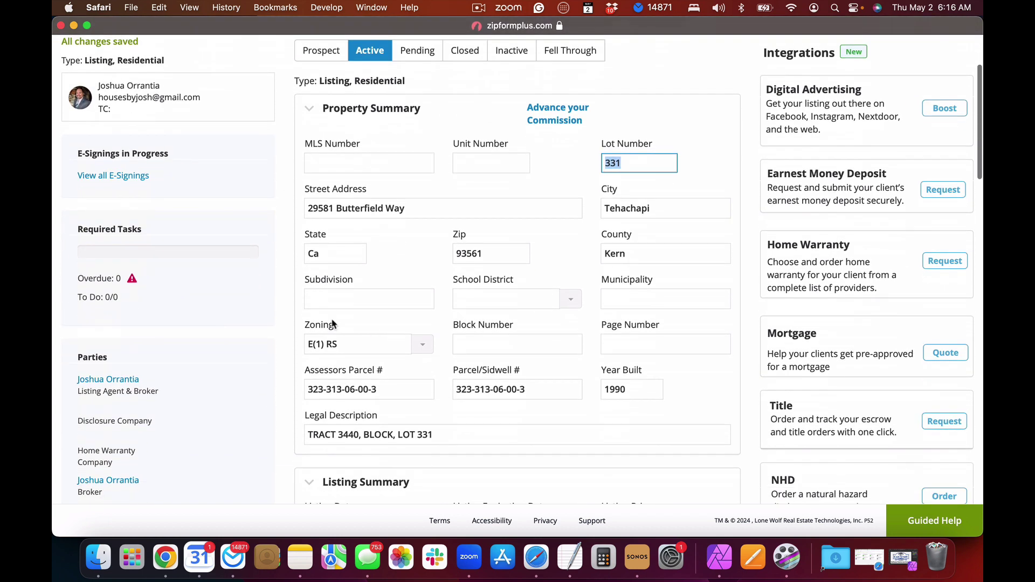
scroll(358, 395, "down", 3)
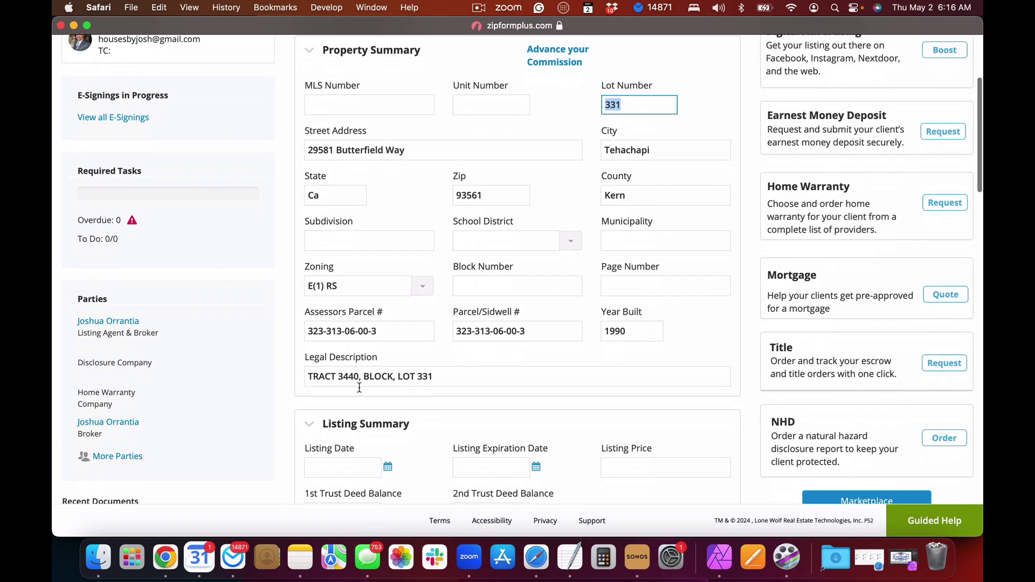
scroll(360, 392, "down", 10)
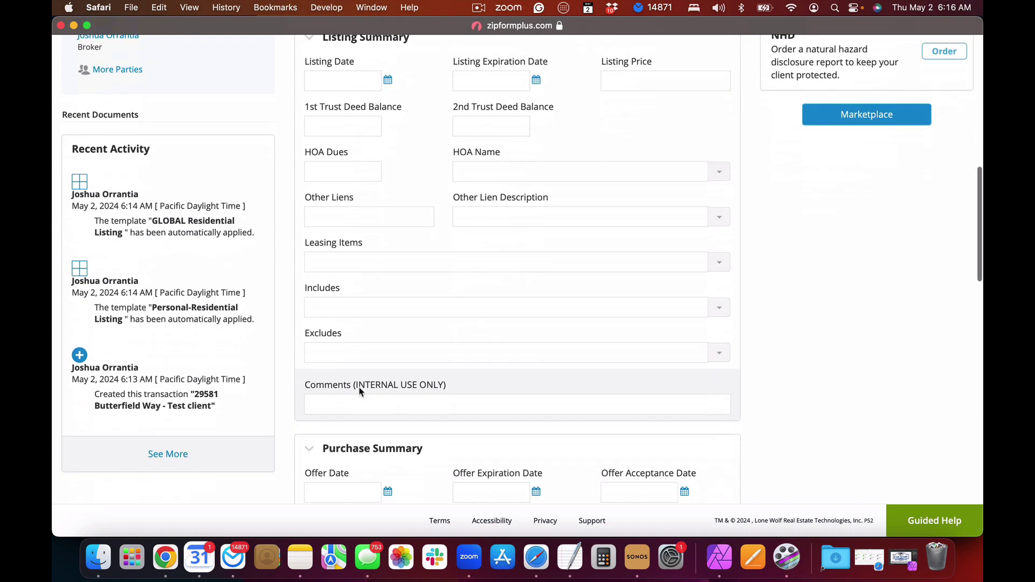
scroll(360, 392, "up", 15)
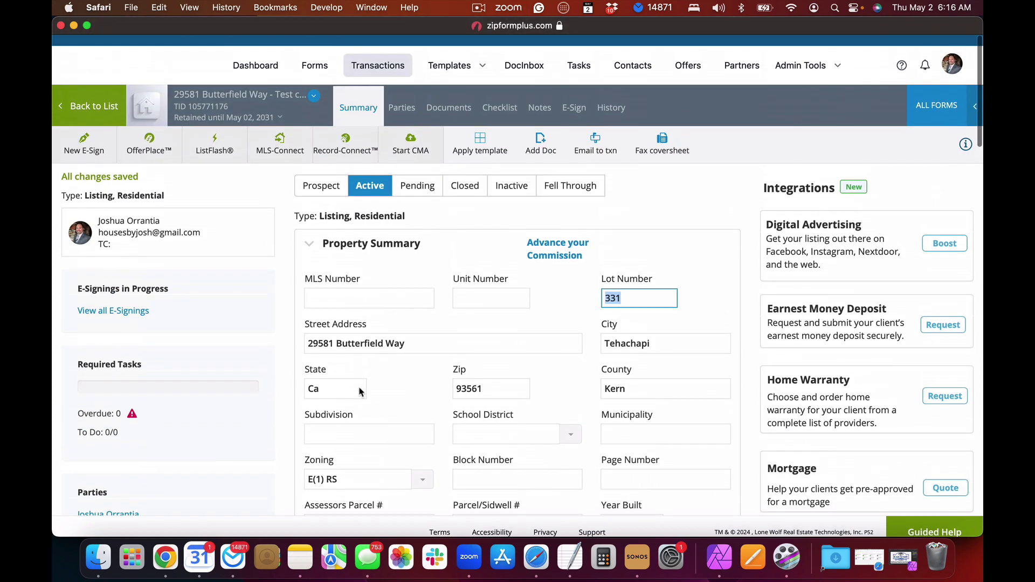
Step: Open Seller One's details from the Sell Side parties list
left_click(400, 101)
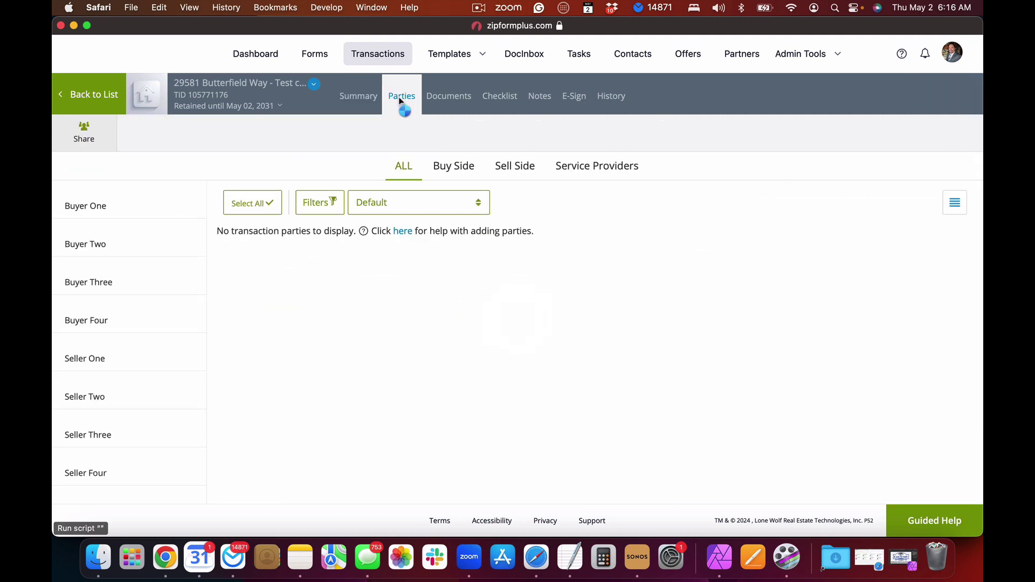
left_click(519, 162)
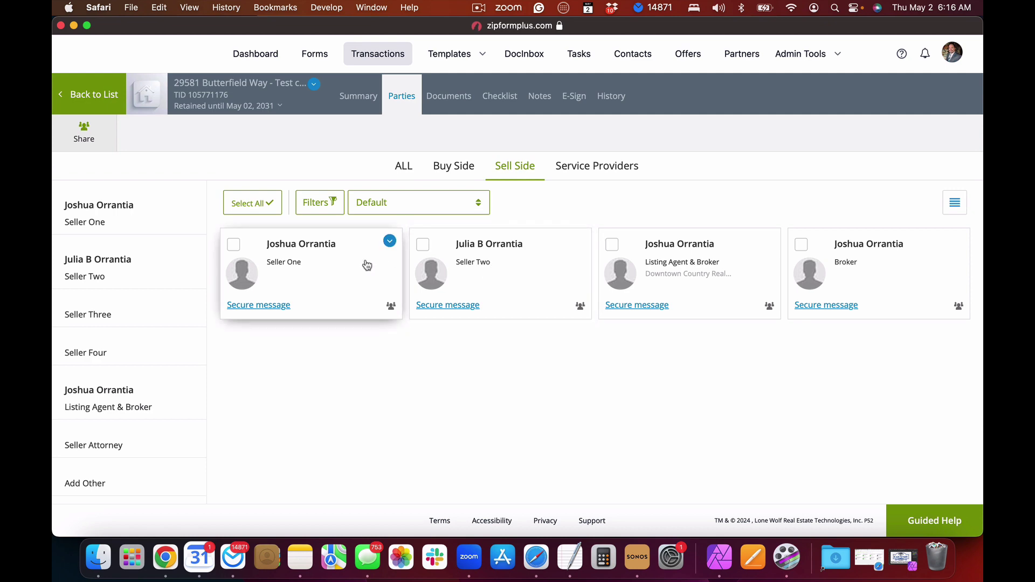
left_click(367, 265)
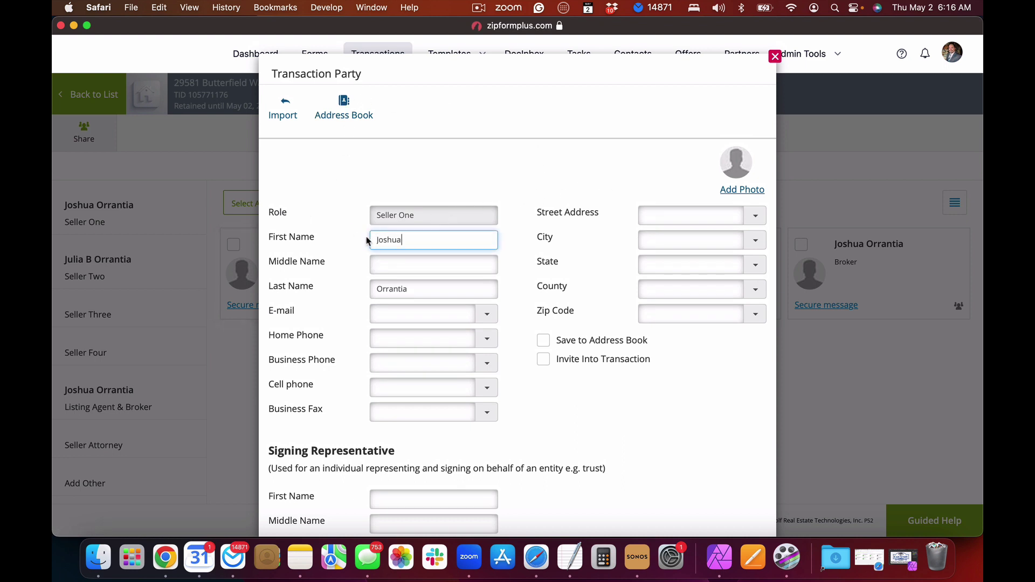
Step: Enter Seller One's e-mail address in the Transaction Party dialog
scroll(367, 240, "down", 2)
left_click(394, 286)
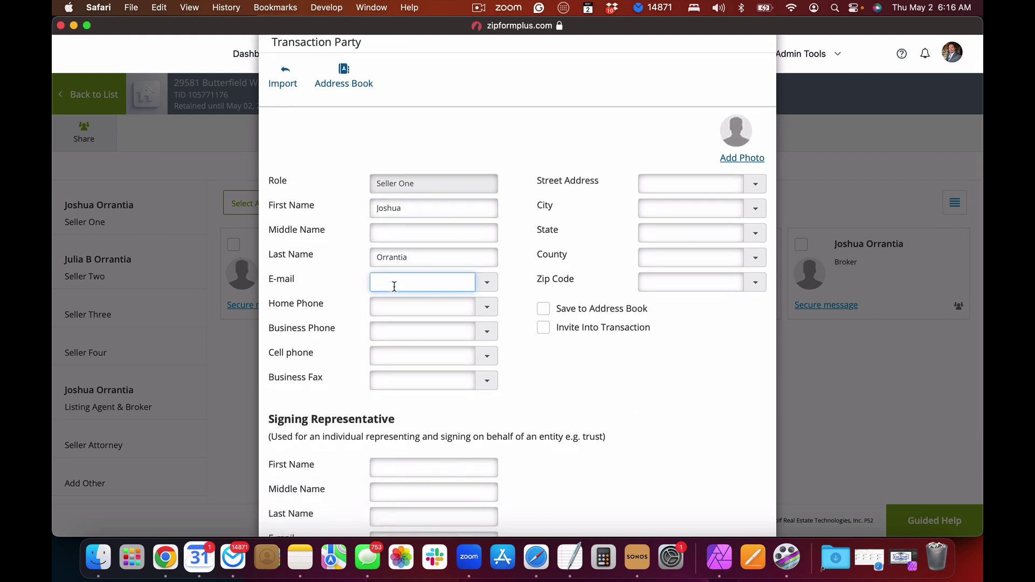
type("email@email.com")
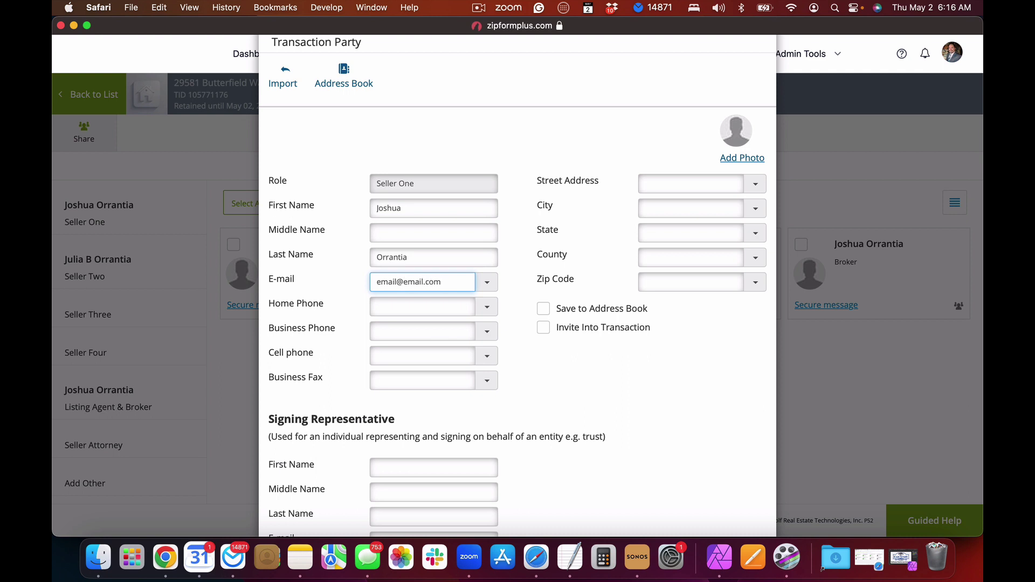
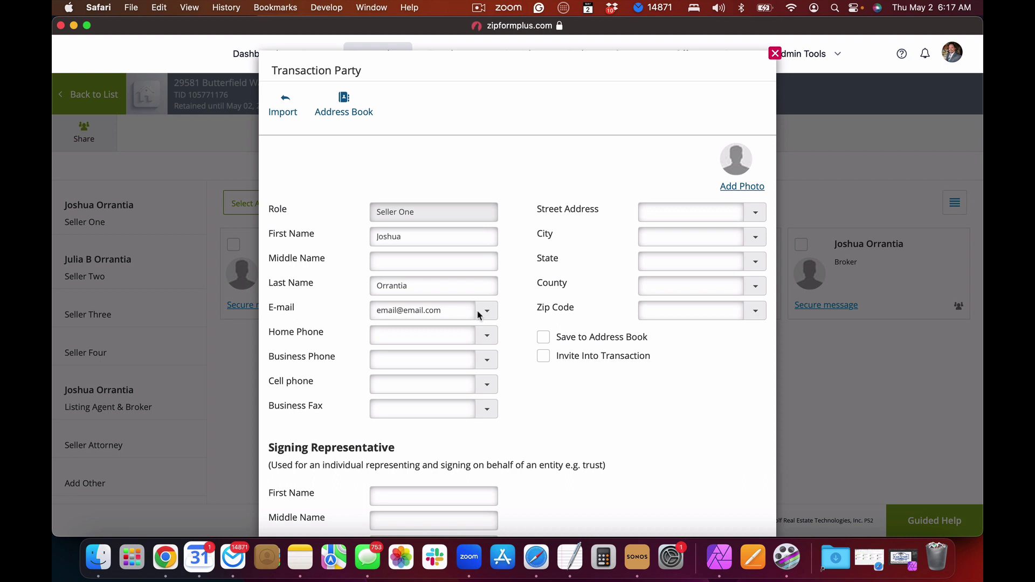
Step: Rename Seller One's first and last name fields to the trust's name, ending in 'Trust'
left_click(414, 239)
double_click(415, 239)
type("The Joshua")
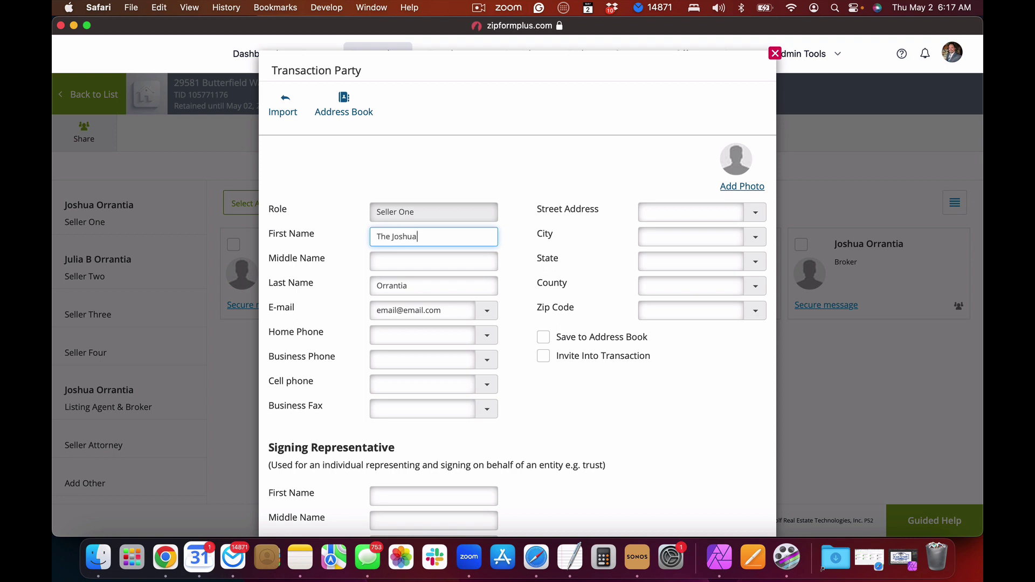
left_click(412, 283)
type("Tru")
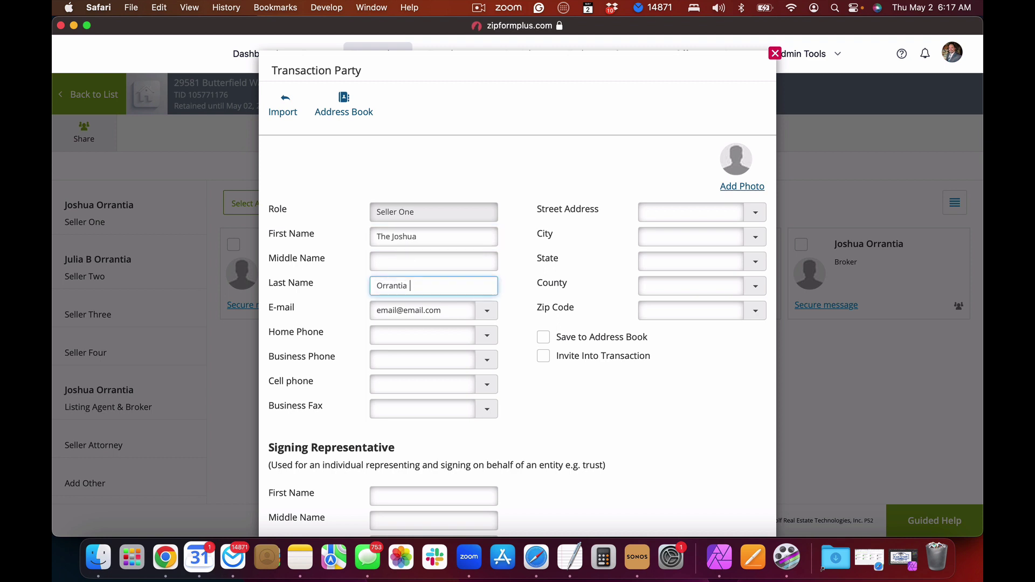
type("st")
Step: Enter the trustee's first name, last name and e-mail as the signing representative
scroll(445, 286, "down", 5)
left_click(410, 343)
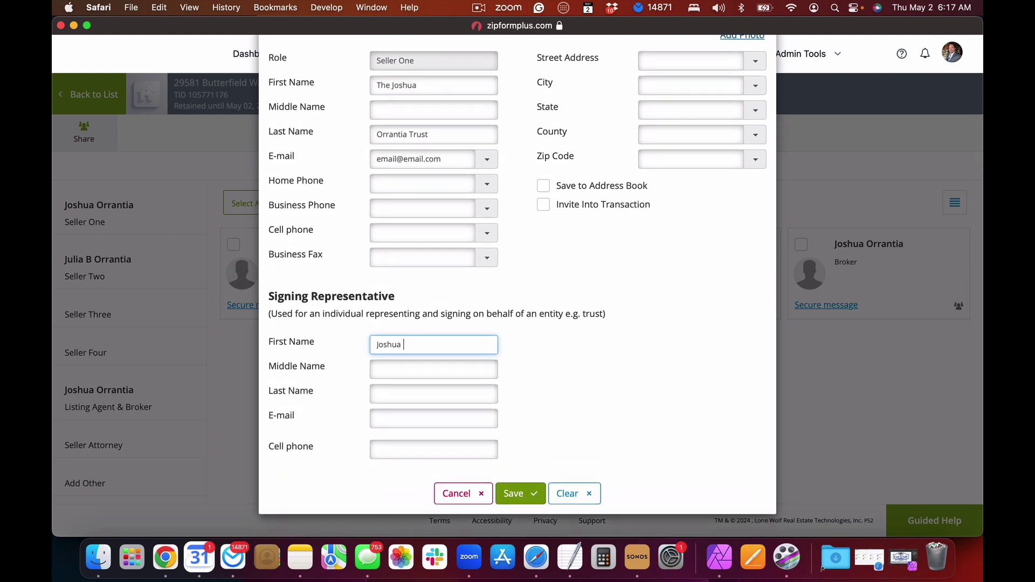
left_click(401, 388)
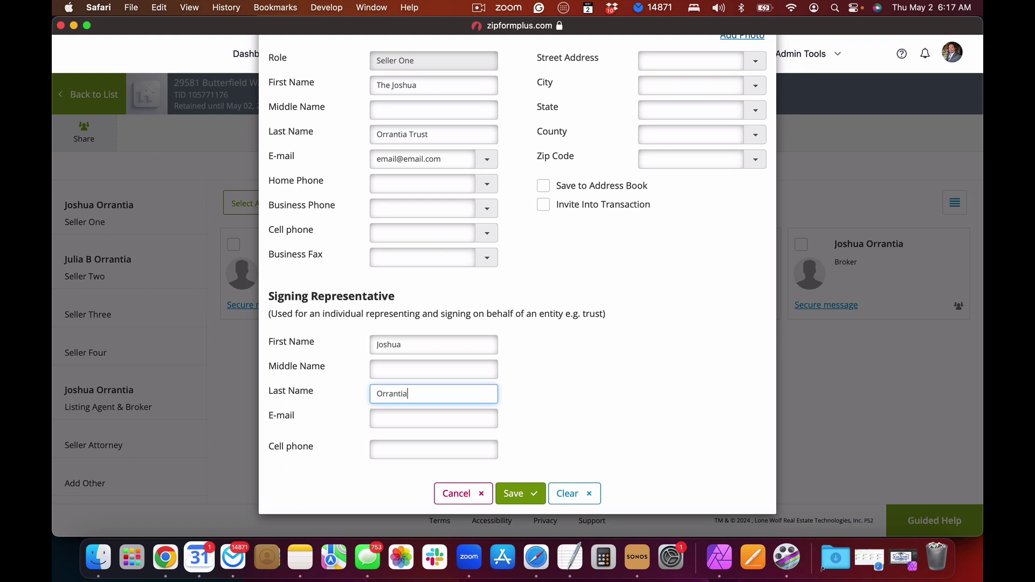
left_click(394, 418)
type("email@em")
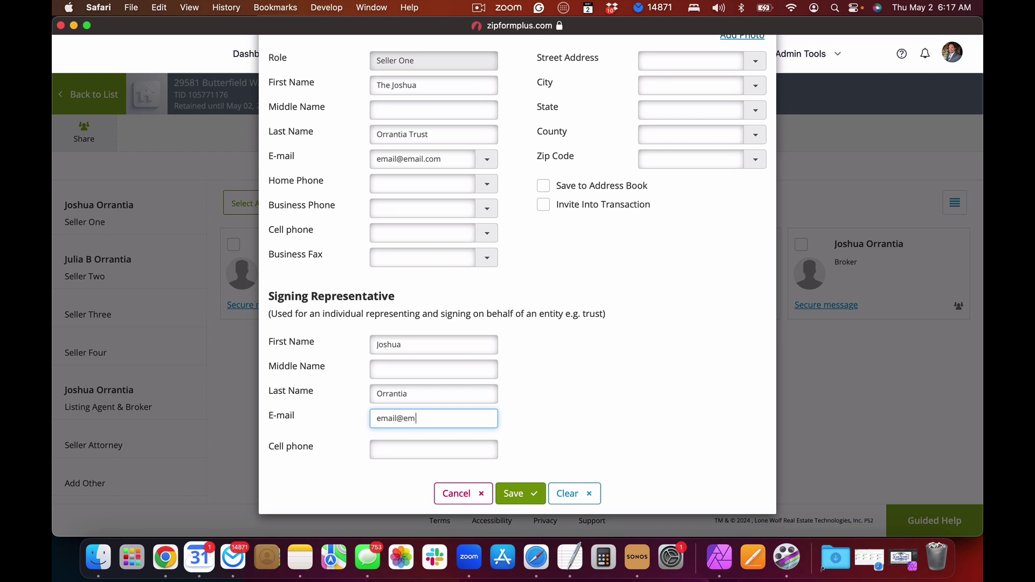
type("ail.com")
Step: Review the Seller One details and save them
scroll(487, 348, "up", 1)
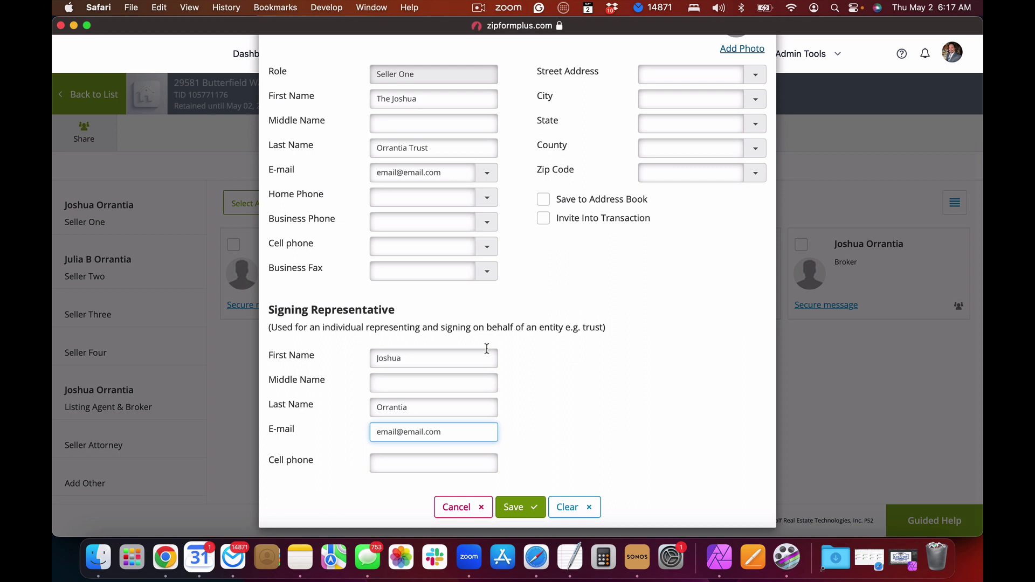
scroll(434, 149, "up", 3)
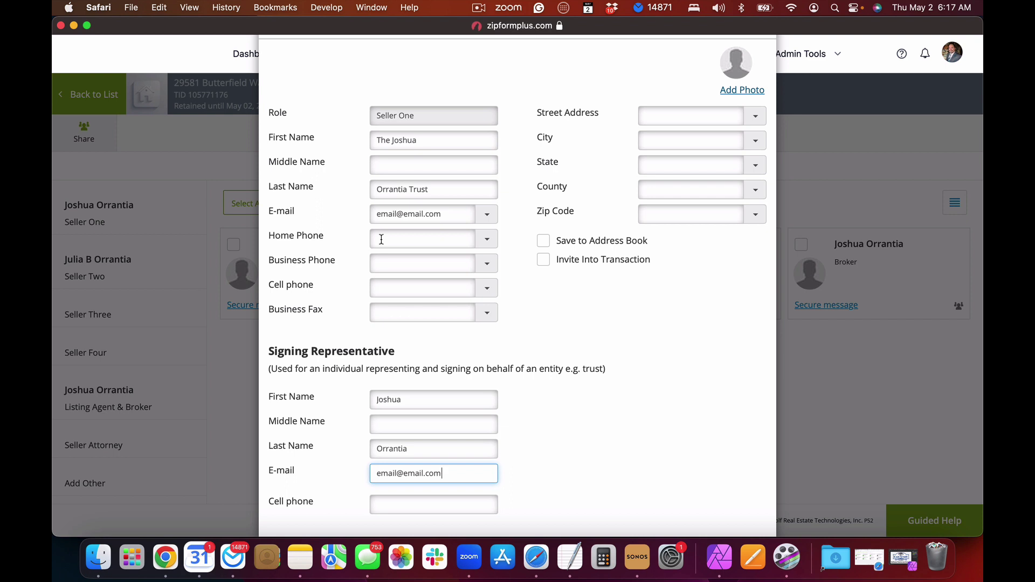
scroll(382, 239, "down", 3)
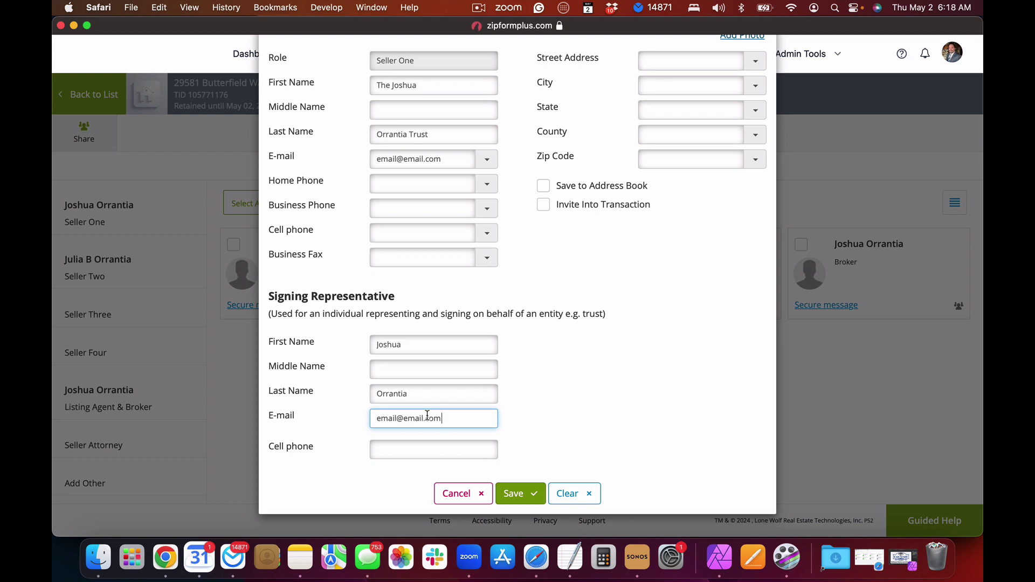
left_click(514, 496)
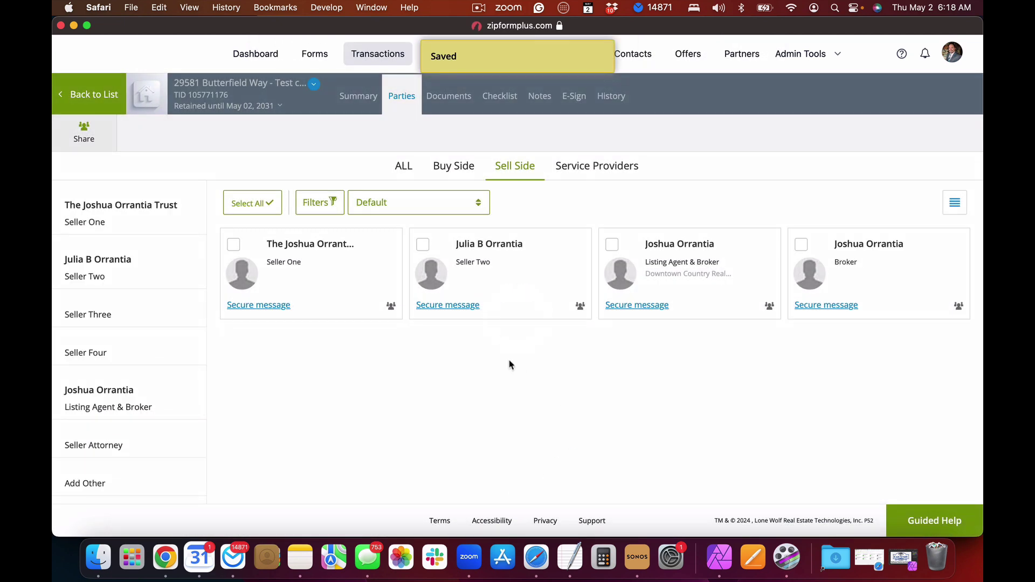
Step: Switch to the transaction's Documents tab and open the Cover Sheet card
mouse_move(318, 281)
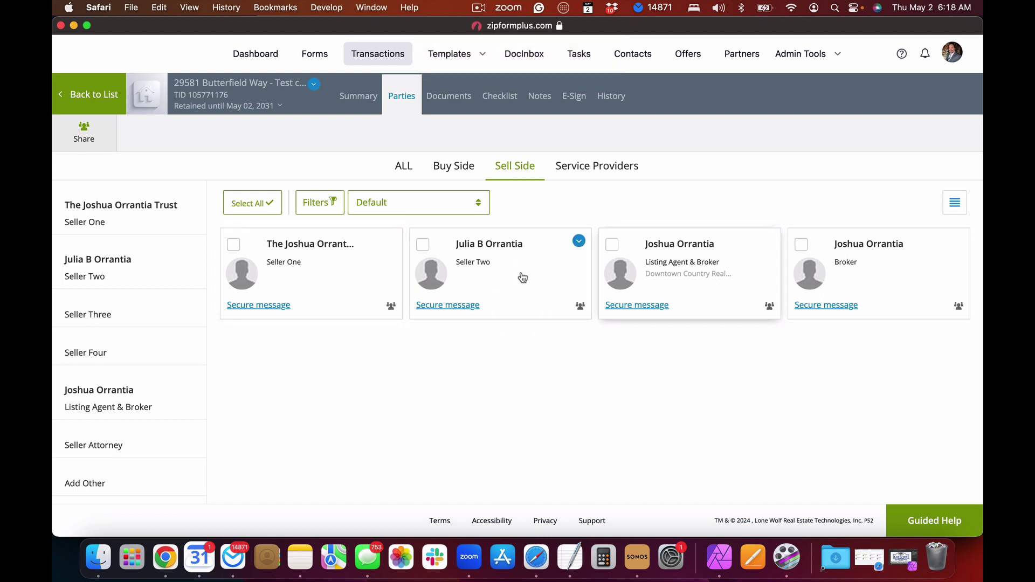
mouse_move(502, 265)
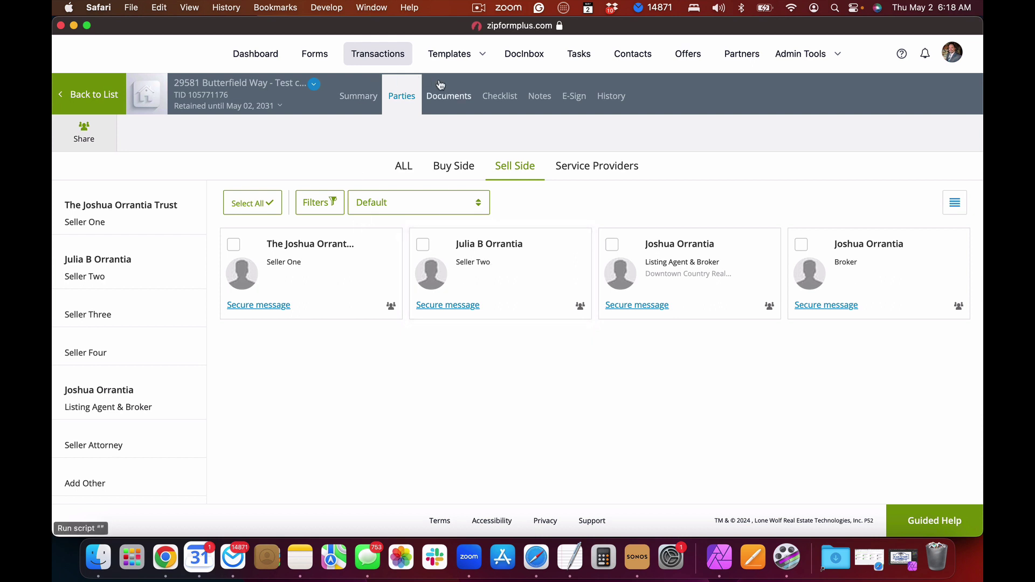
left_click(442, 102)
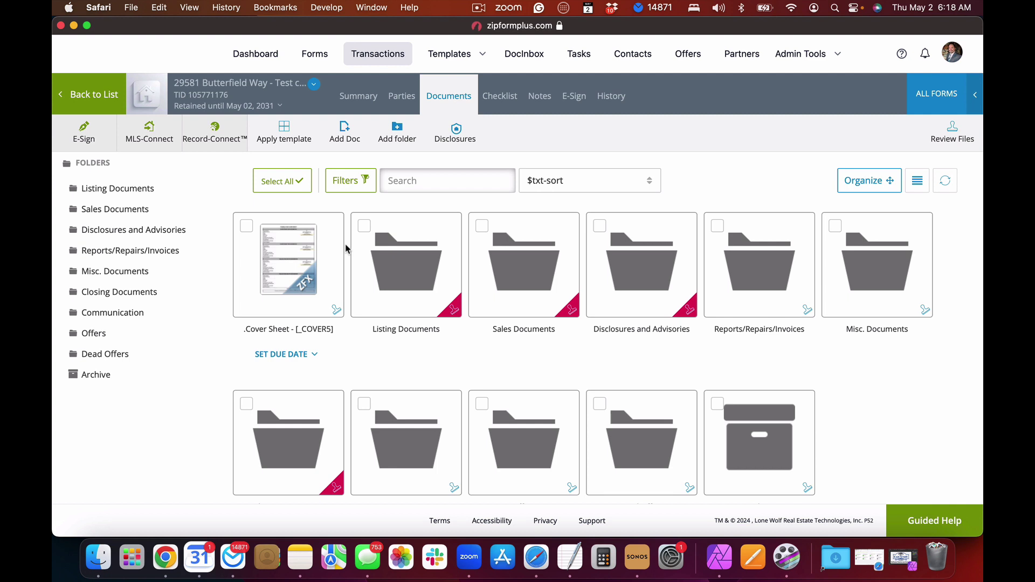
mouse_move(284, 272)
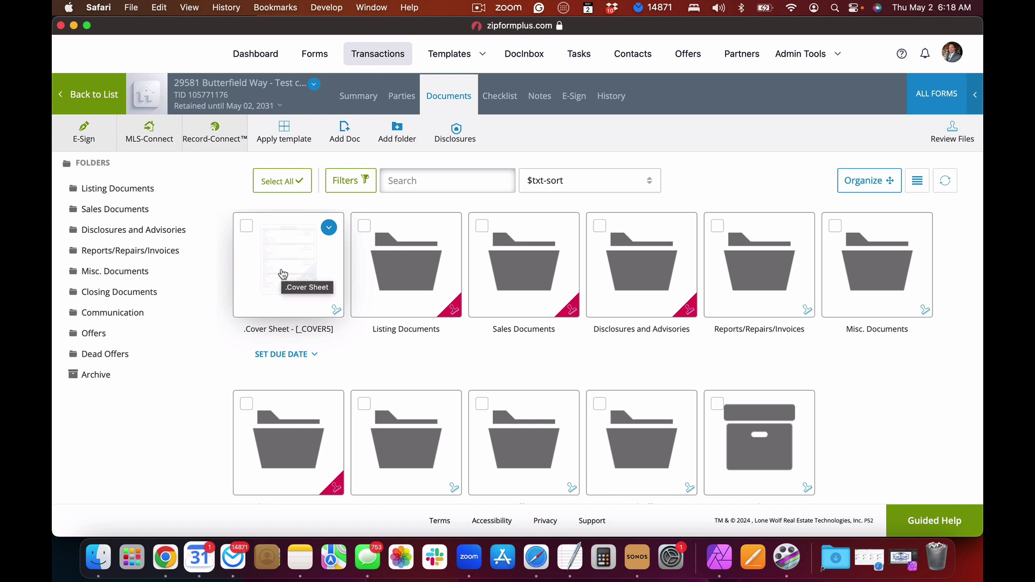
left_click(283, 274)
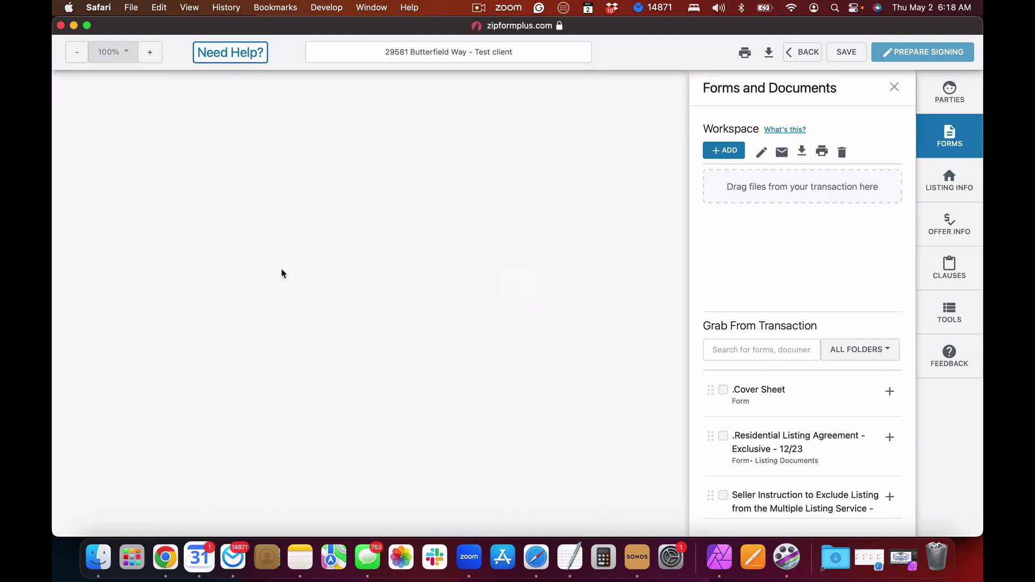
Step: Scroll through the Cover Sheet pages to review the trust as Seller One, then exit the editor
scroll(360, 288, "down", 3)
scroll(360, 288, "down", 6)
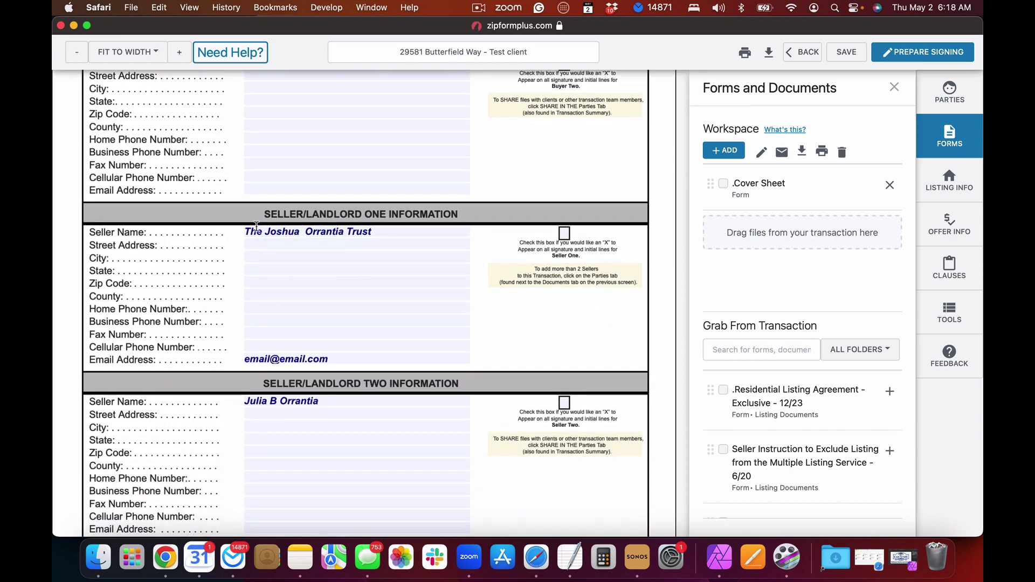
scroll(368, 231, "down", 4)
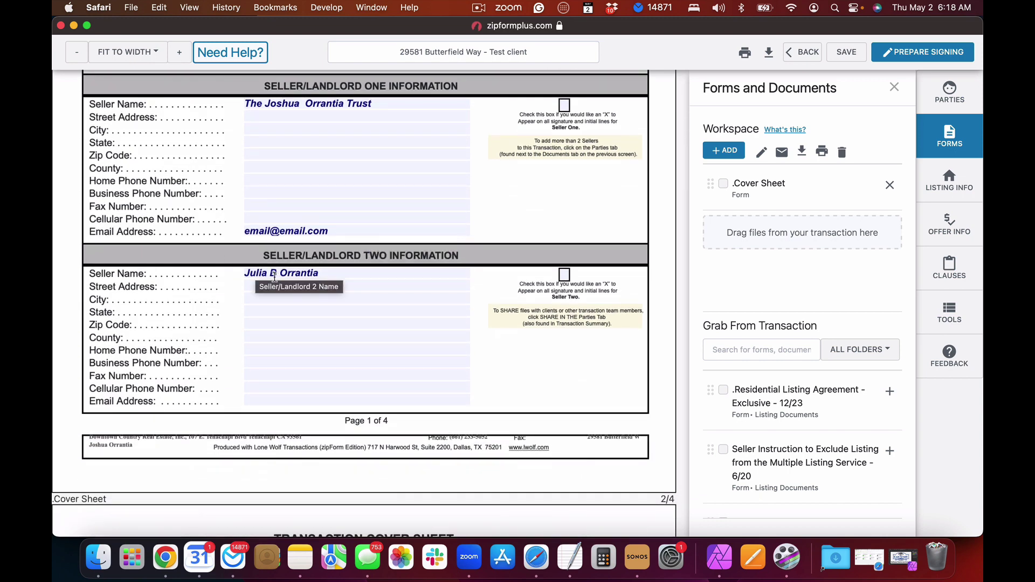
scroll(274, 277, "down", 12)
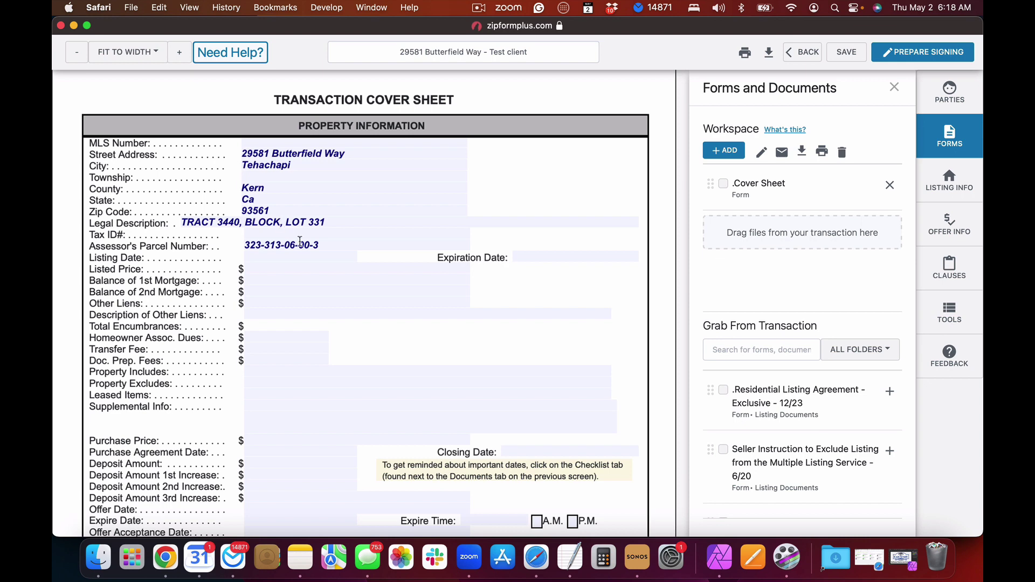
scroll(300, 241, "down", 4)
scroll(300, 241, "down", 7)
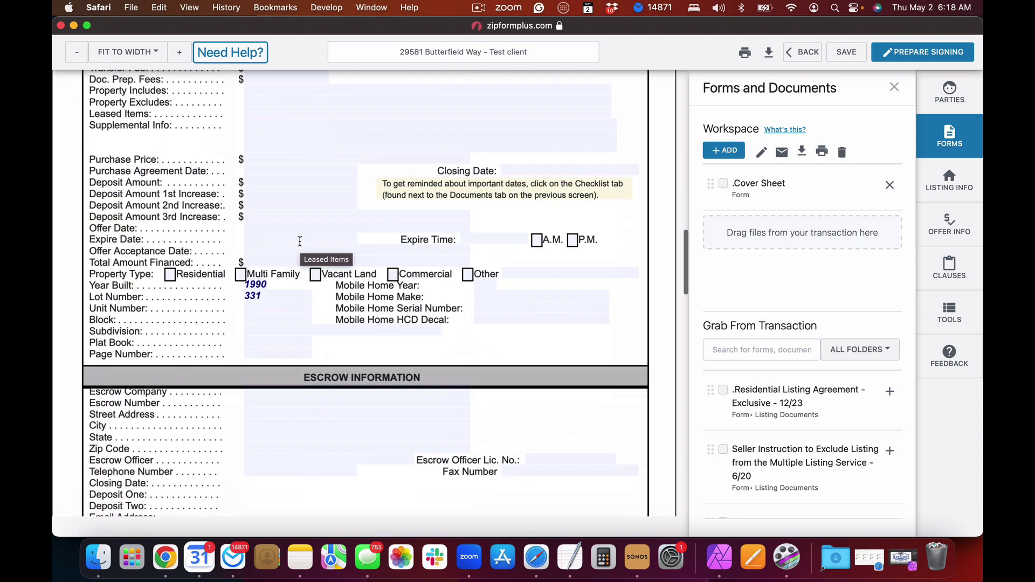
scroll(300, 241, "up", 2)
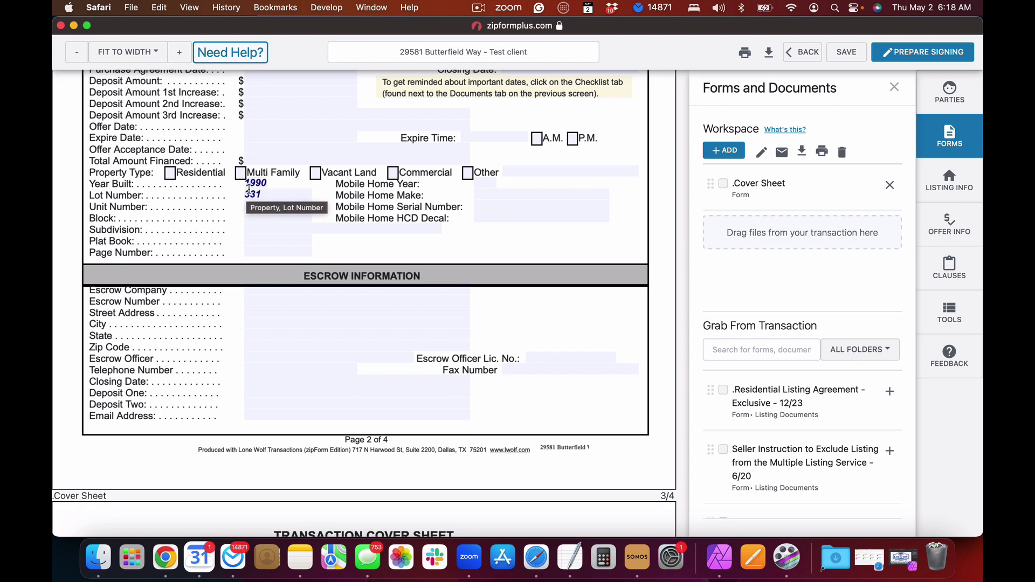
scroll(354, 260, "down", 5)
scroll(355, 260, "down", 6)
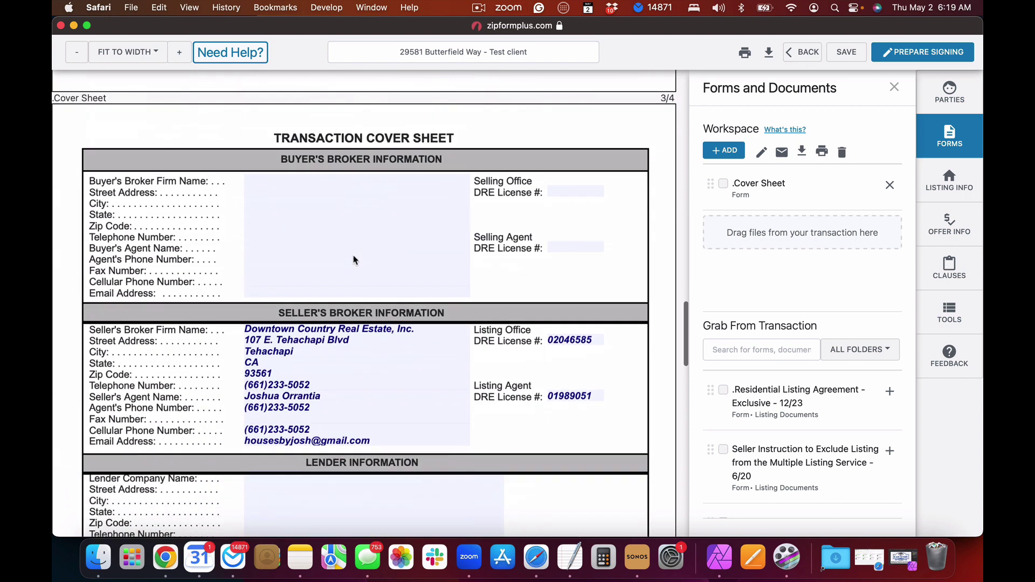
scroll(354, 256, "down", 3)
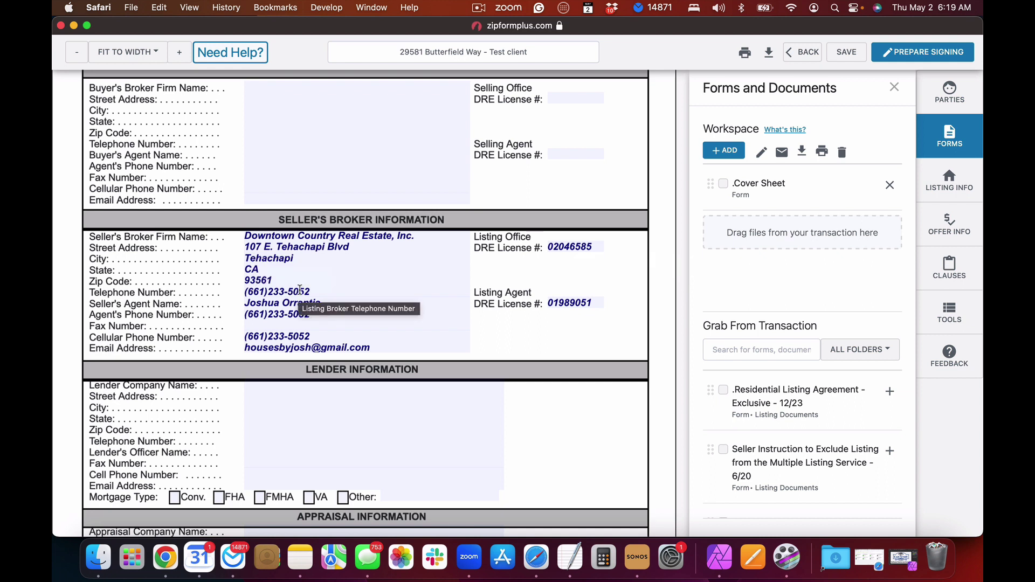
scroll(308, 273, "up", 1)
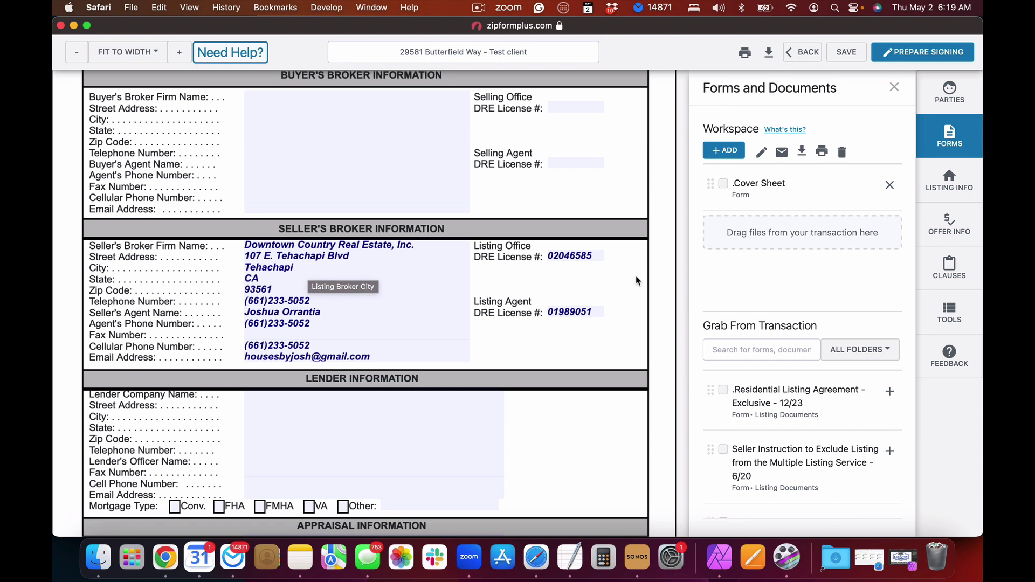
left_click(801, 55)
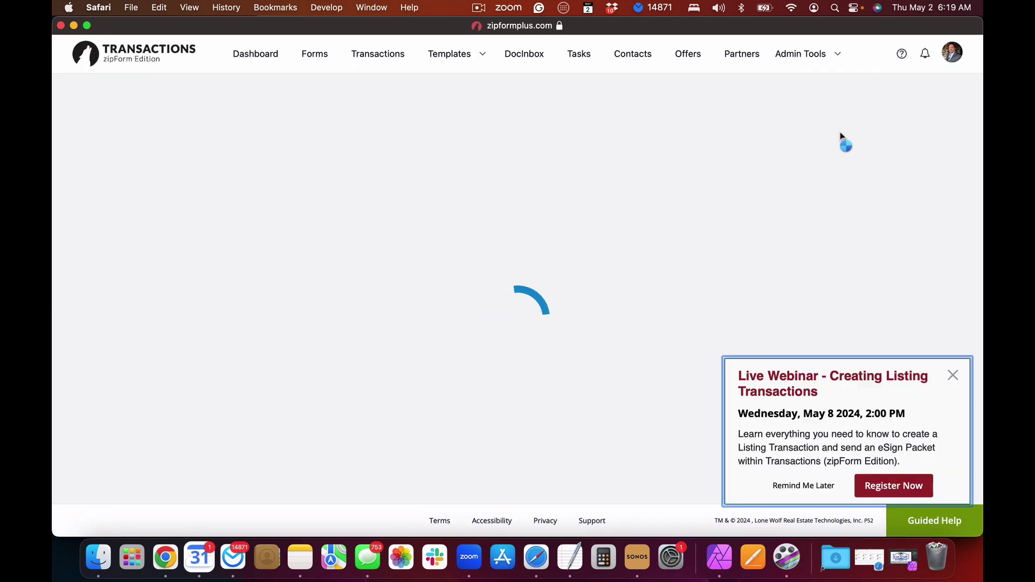
Step: Dismiss the Live Webinar announcement popup
left_click(952, 379)
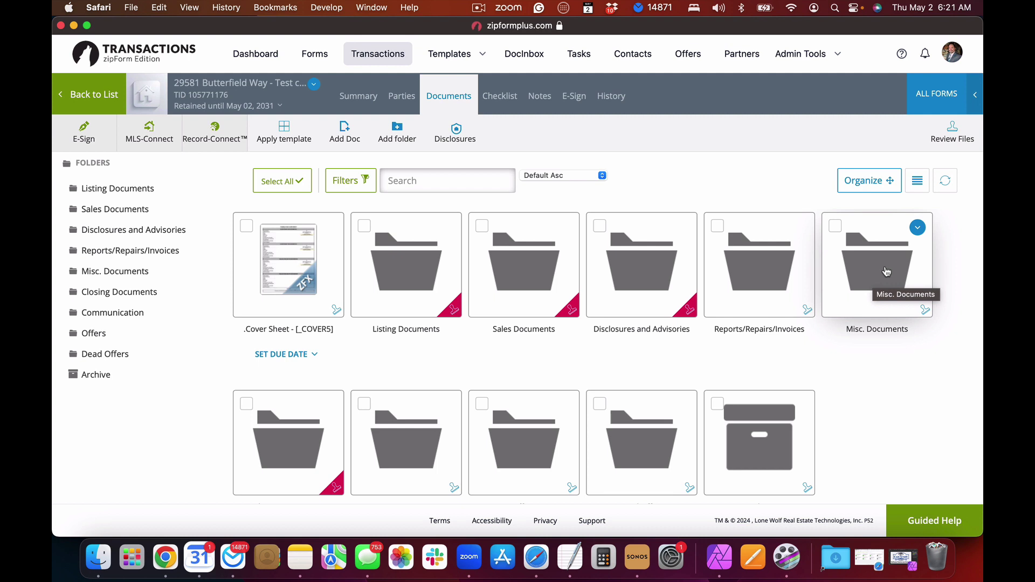
Step: Open the Listing Documents folder from the document grid
scroll(887, 272, "down", 3)
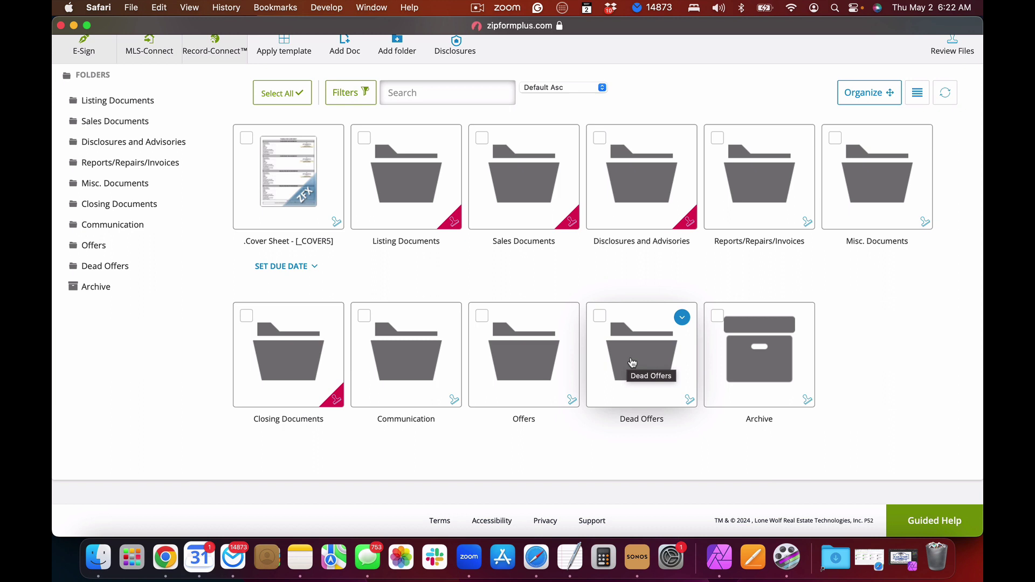
left_click(413, 193)
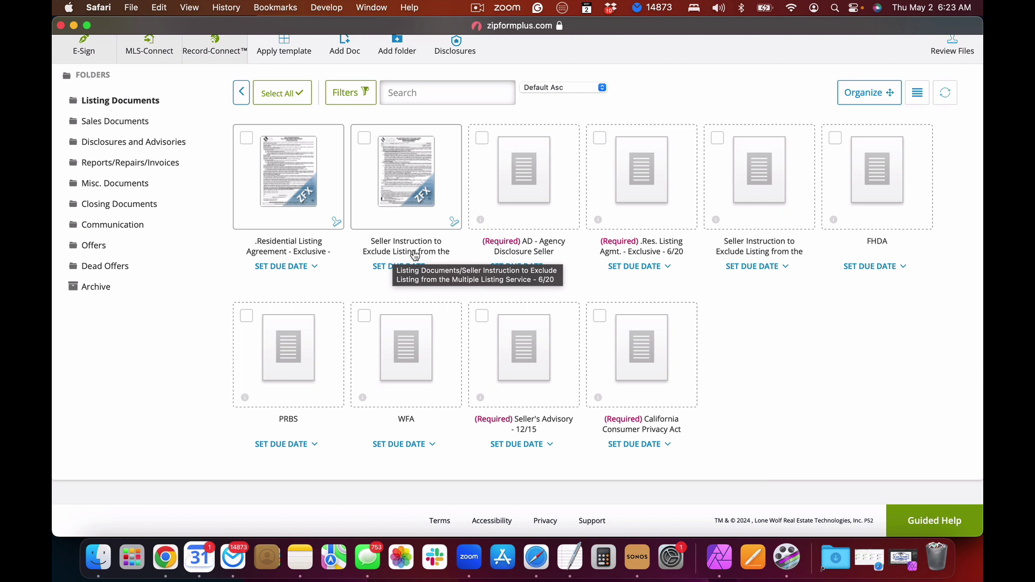
Step: Launch the Residential Listing Agreement - Exclusive form in the editor
mouse_move(415, 217)
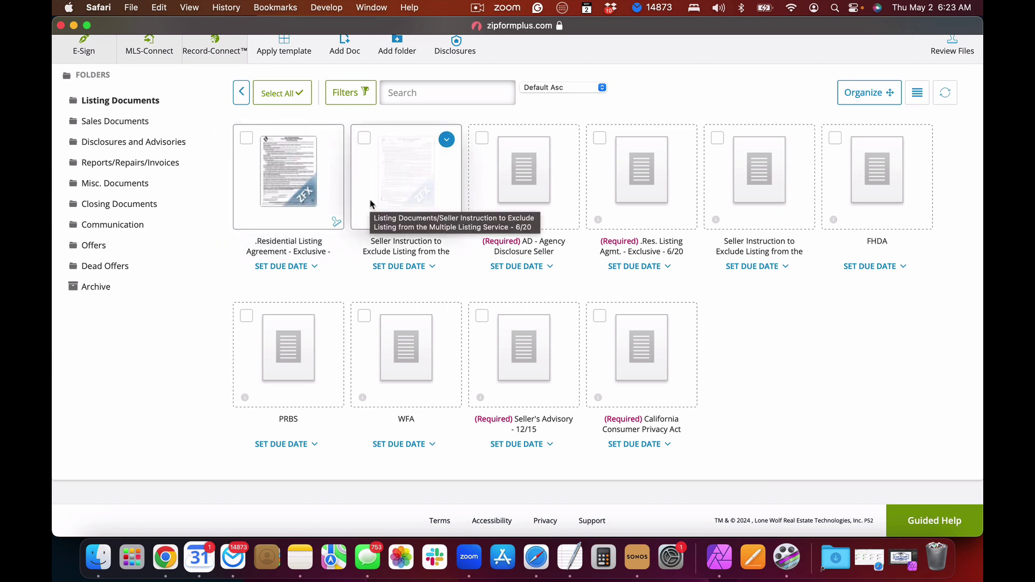
left_click(283, 172)
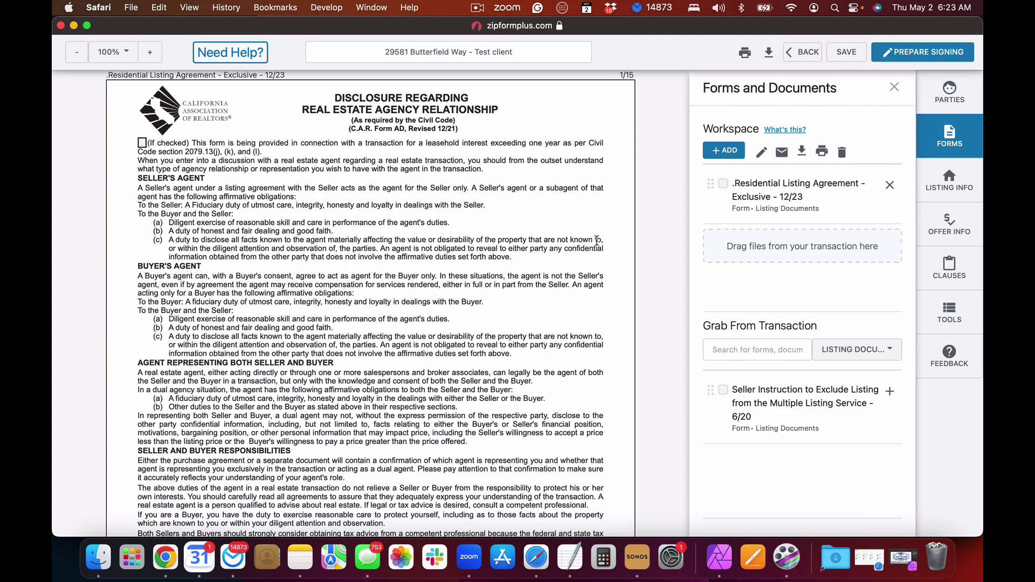
Step: Tick Seller on the second signer row of the AD acknowledgement block, then continue to the listing agreement
scroll(597, 241, "down", 10)
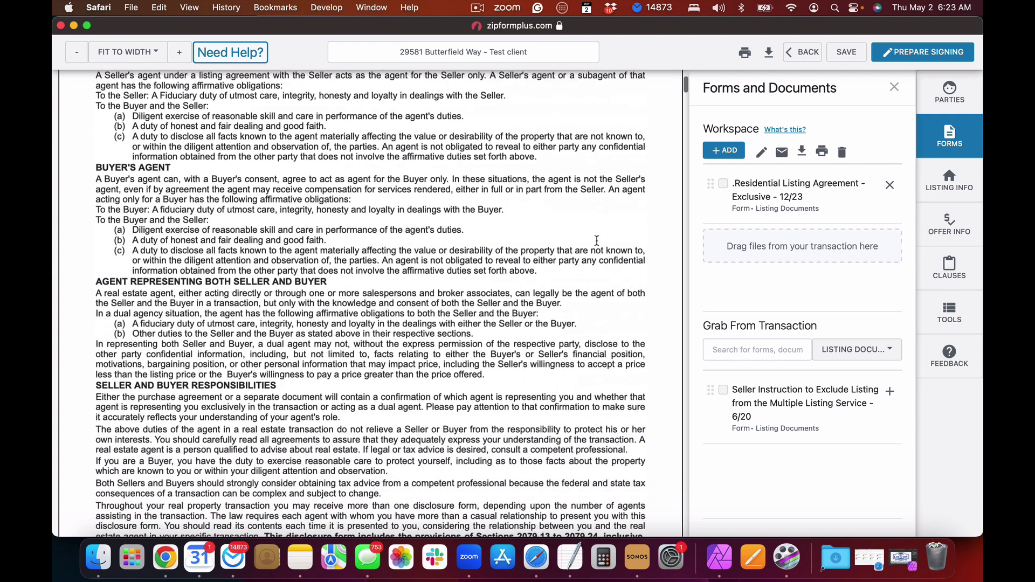
scroll(597, 245, "down", 2)
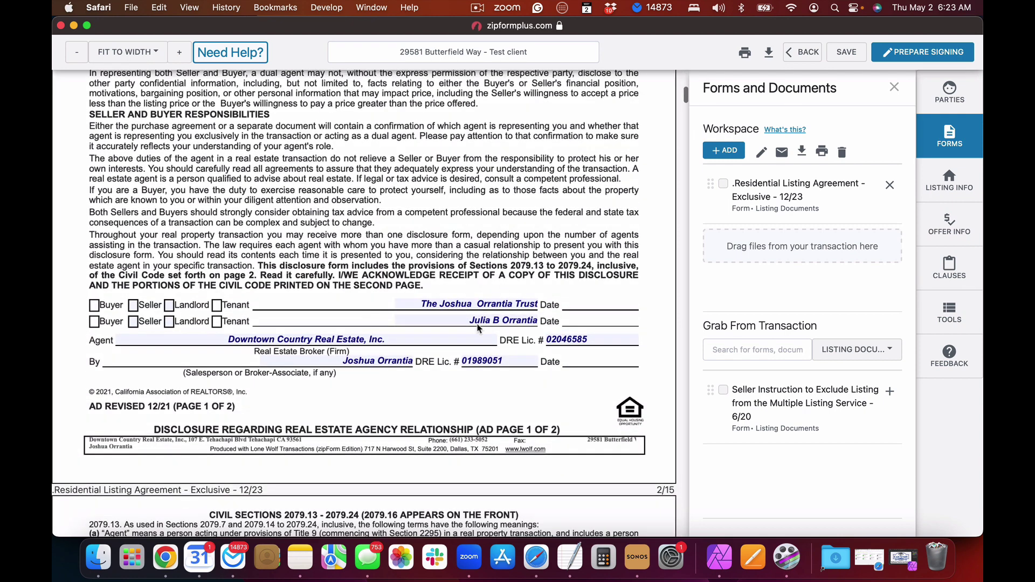
left_click(134, 322)
scroll(561, 345, "down", 2)
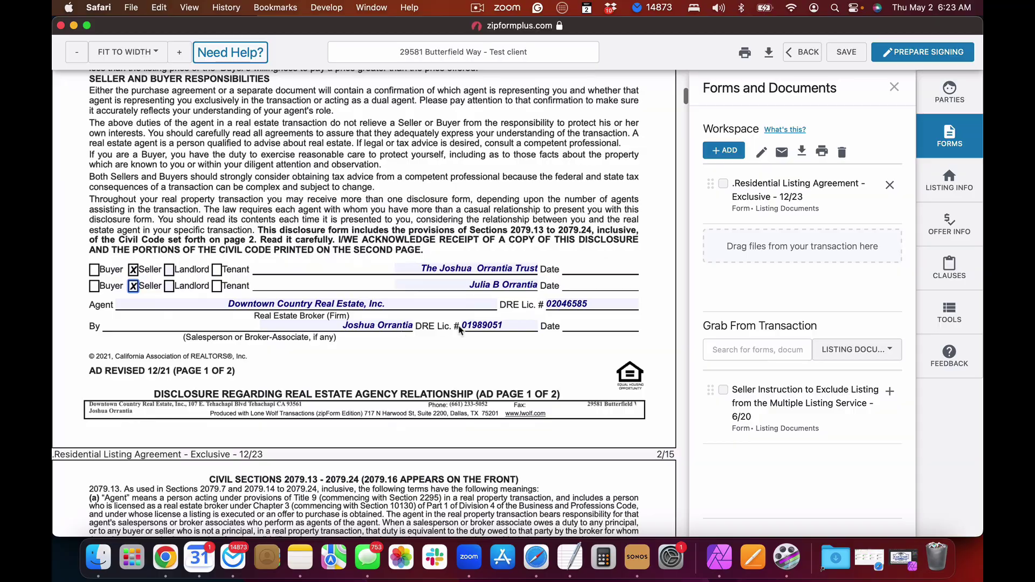
scroll(459, 330, "down", 20)
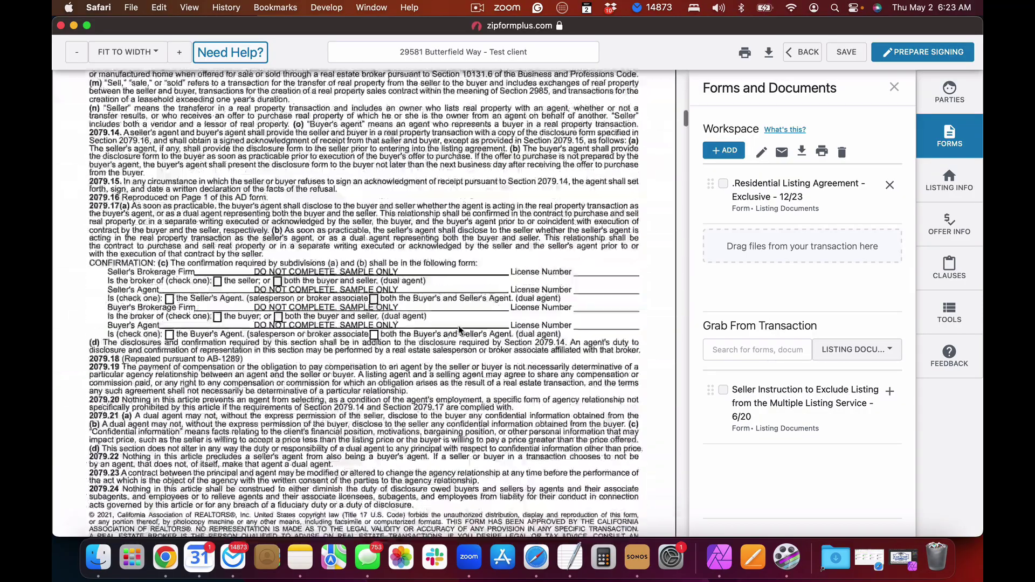
scroll(460, 330, "down", 20)
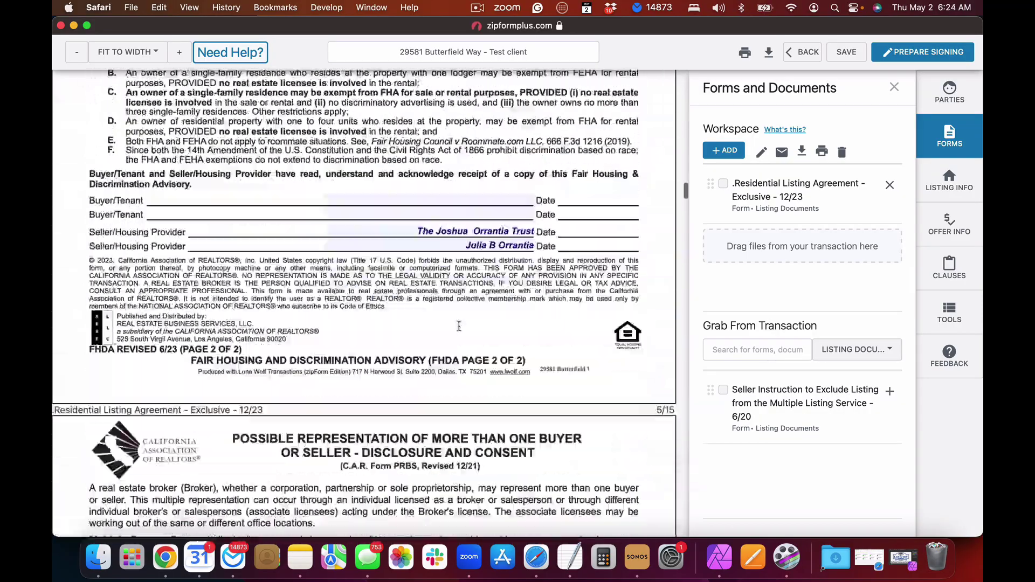
scroll(459, 327, "down", 20)
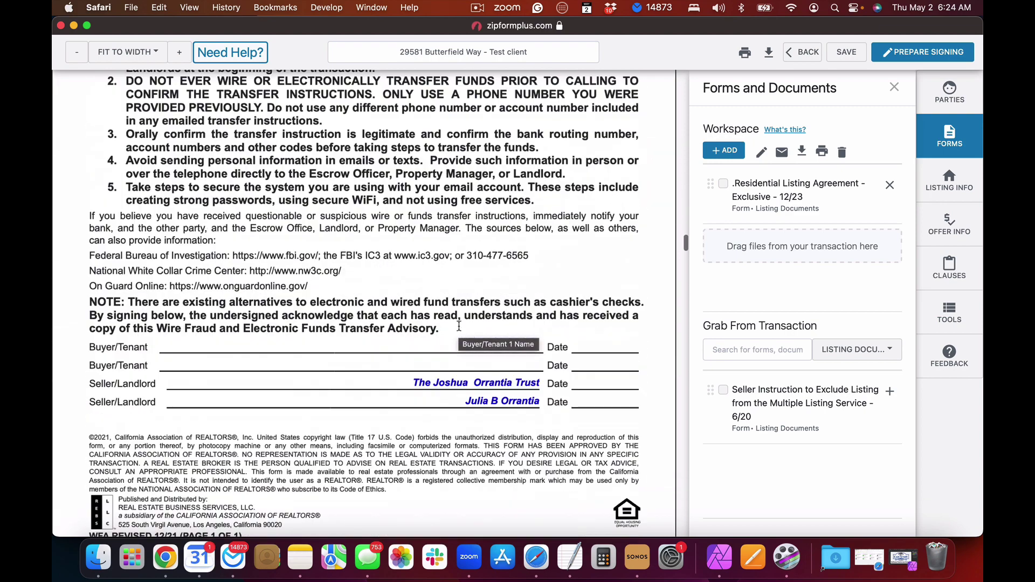
scroll(459, 326, "down", 8)
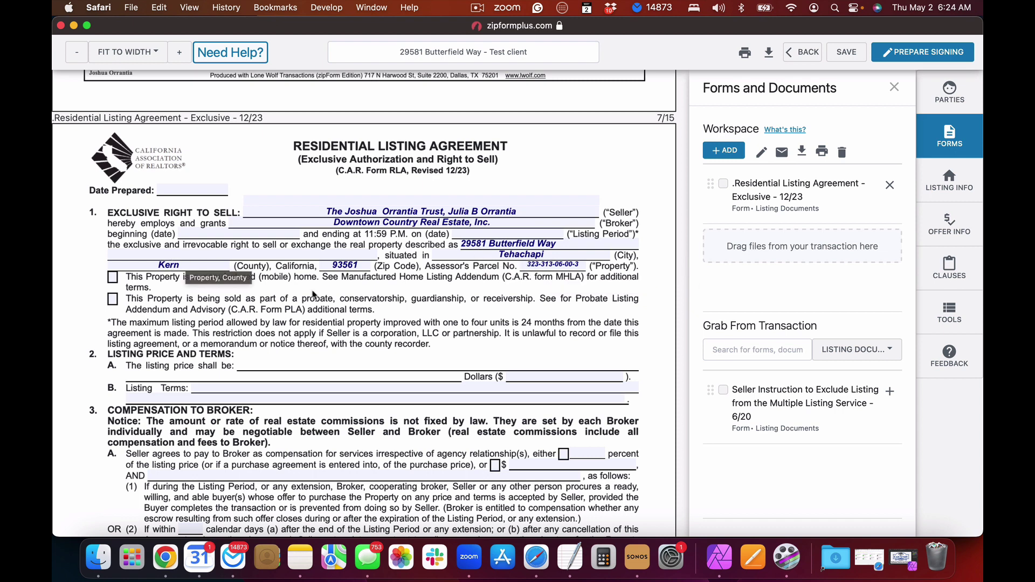
scroll(463, 212, "down", 2)
scroll(466, 215, "down", 2)
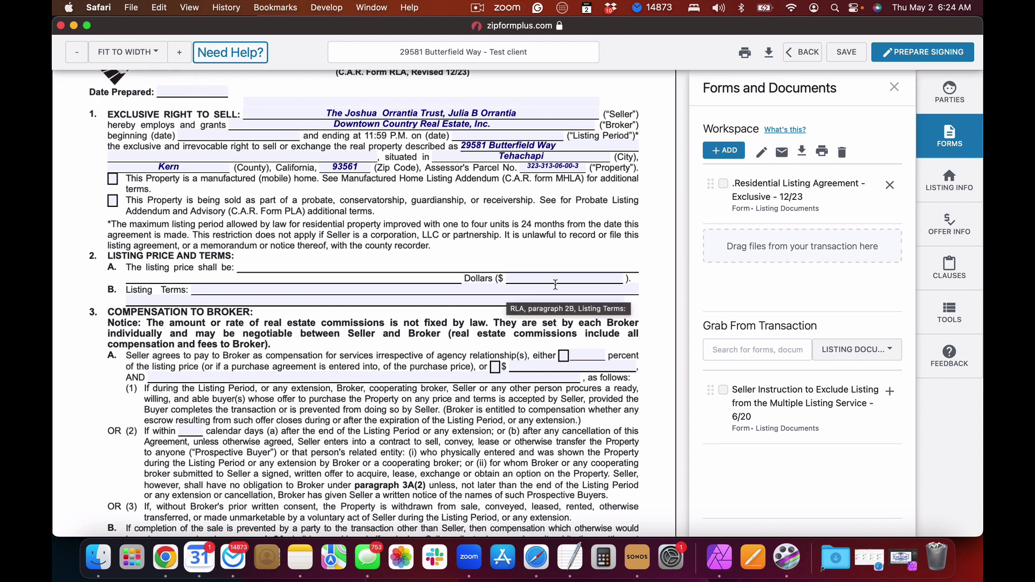
scroll(559, 335, "down", 8)
scroll(564, 360, "down", 20)
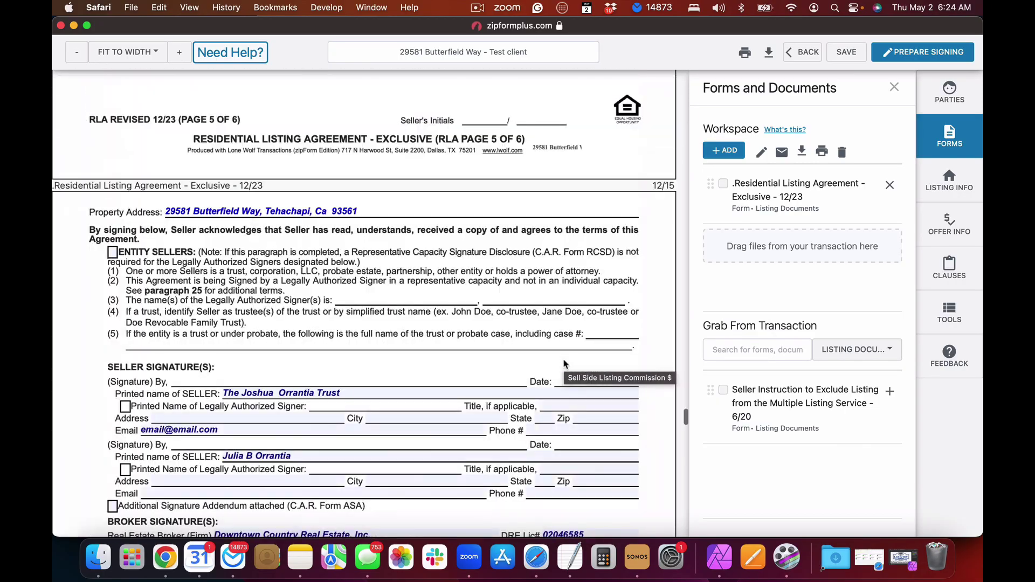
scroll(565, 364, "down", 4)
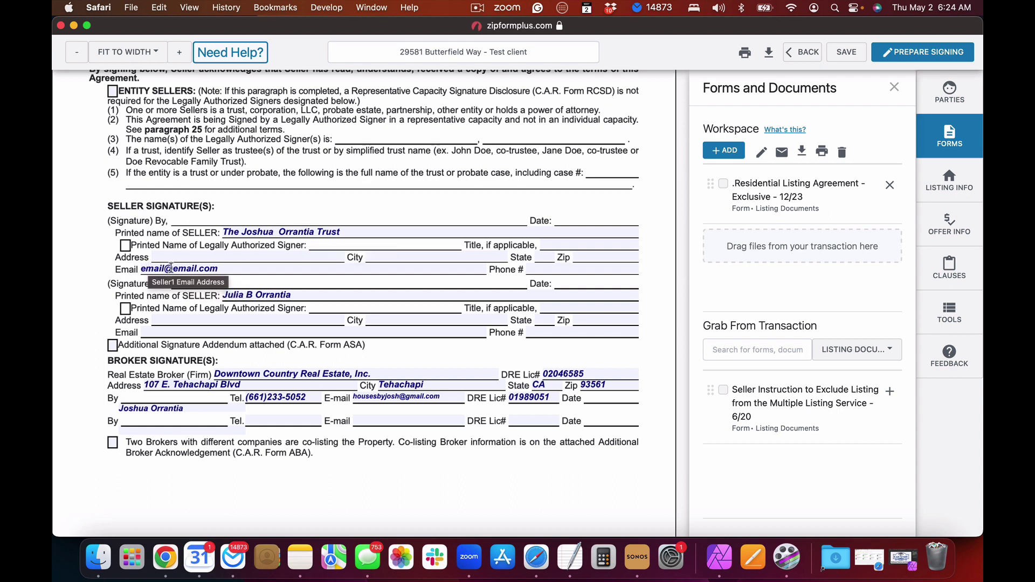
scroll(227, 227, "up", 2)
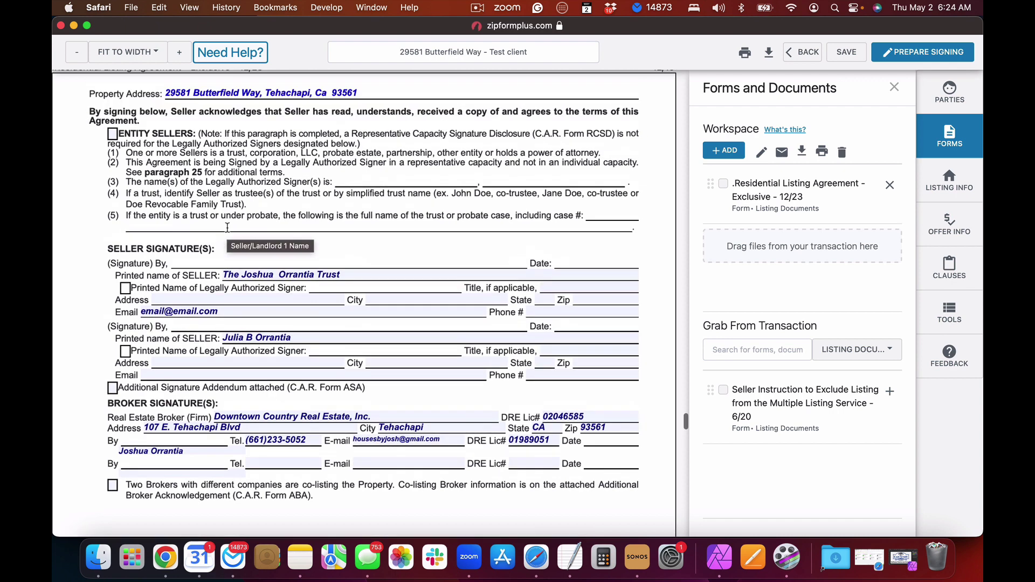
Step: Tick Entity Sellers and enter the trustee's name as the legally authorized signer
left_click(112, 135)
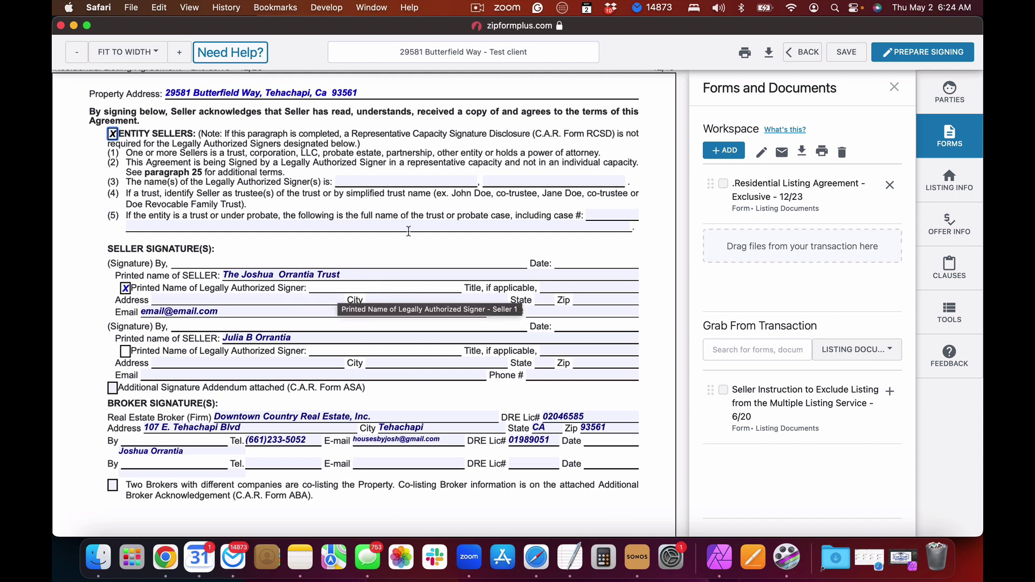
left_click(376, 182)
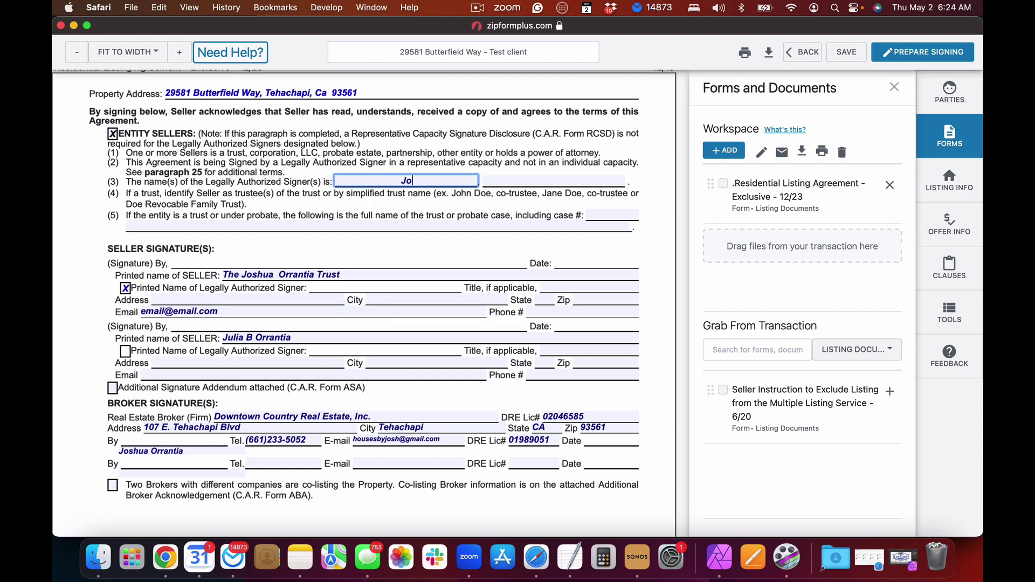
left_click(325, 238)
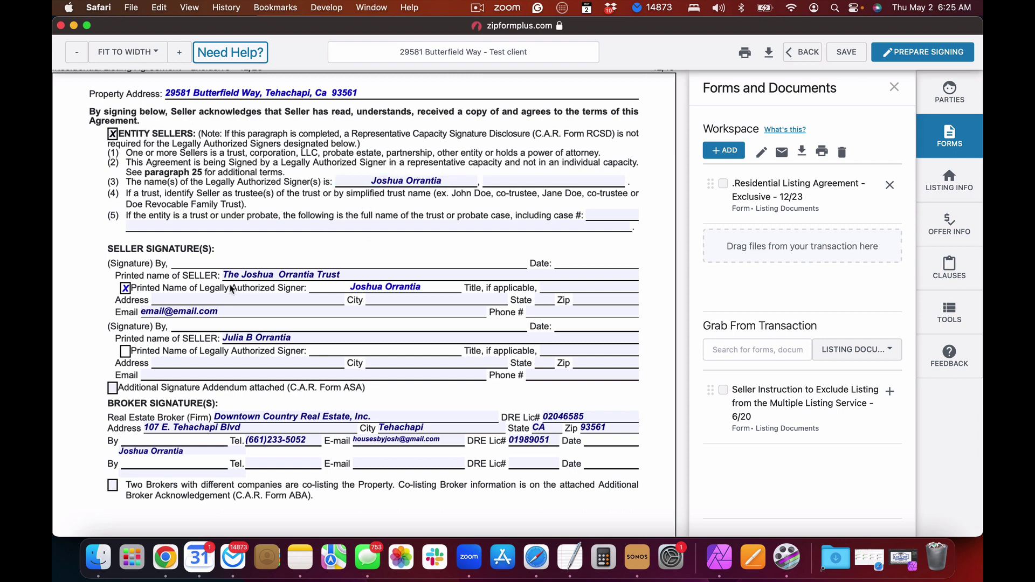
Step: Set the authorized signer's title to 'Trustee', leaving the seller's printed trust name unchanged
left_click(559, 290)
type("ru")
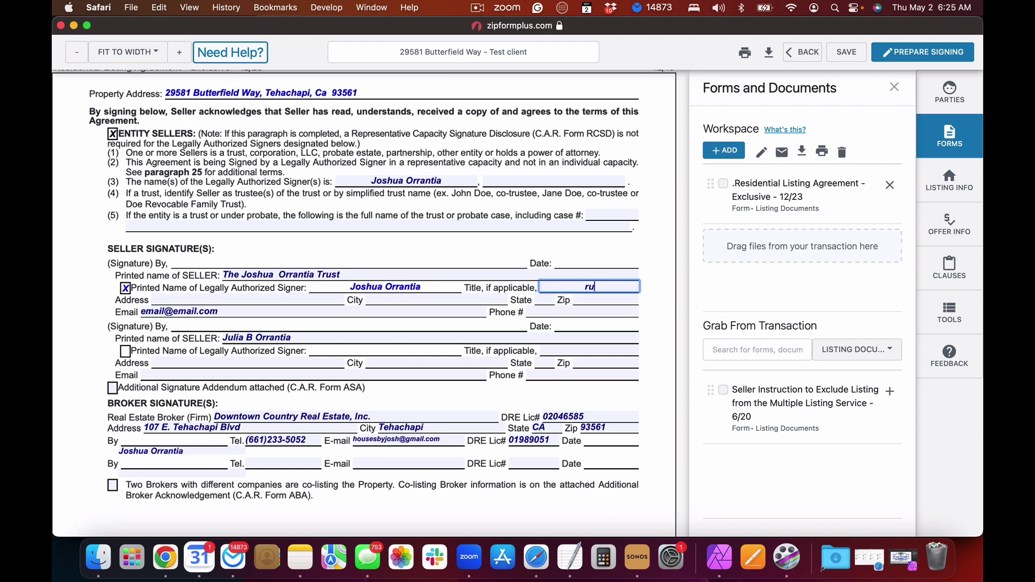
type("sted")
key("BackSpace")
key("BackSpace")
left_click(580, 287)
type("t")
key("BackSpace")
type("Trustee")
double_click(246, 275)
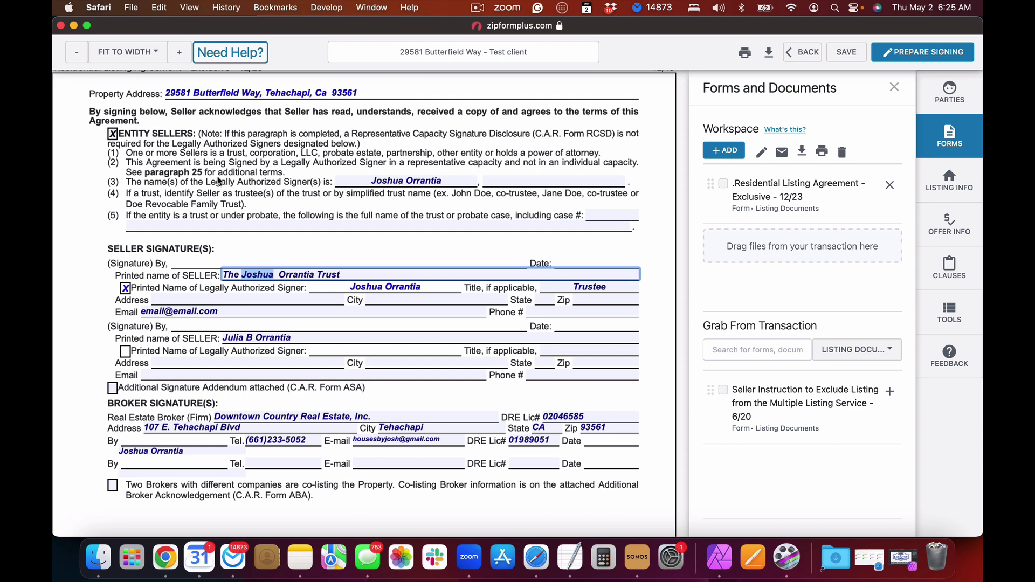
left_click(257, 189)
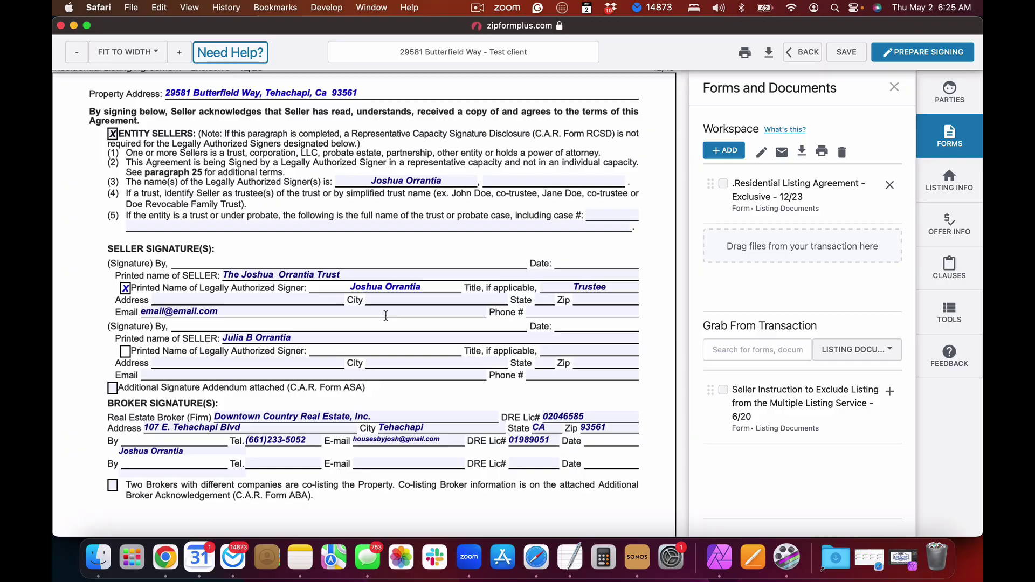
scroll(387, 316, "down", 15)
scroll(386, 319, "down", 15)
scroll(387, 319, "up", 6)
scroll(386, 319, "up", 20)
scroll(386, 320, "up", 3)
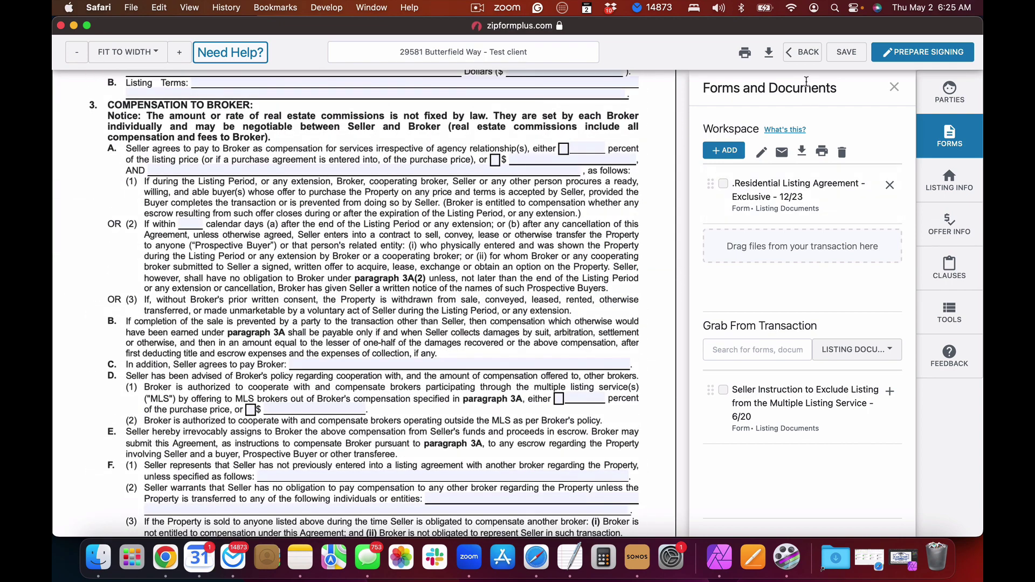
scroll(541, 195, "up", 10)
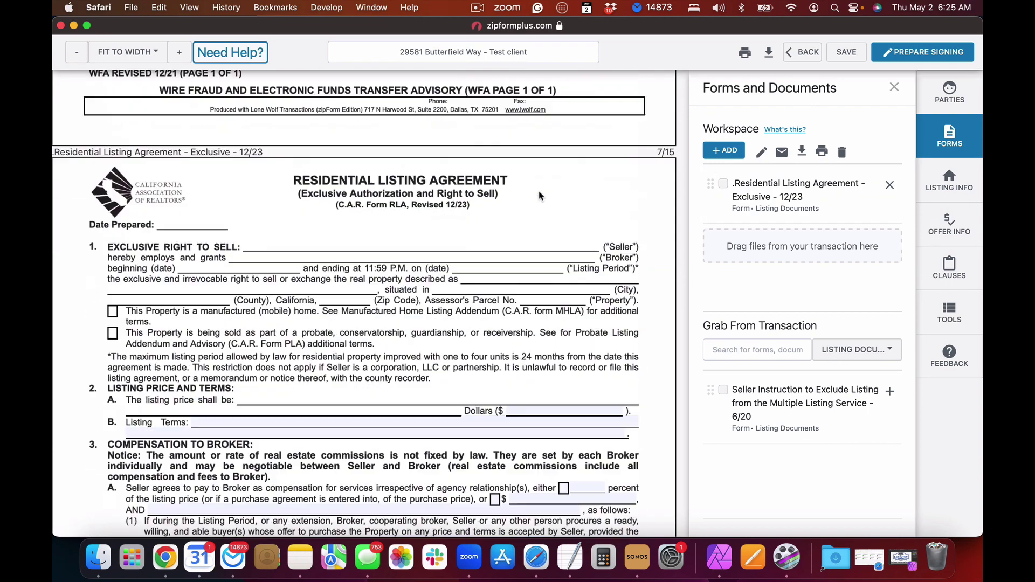
scroll(541, 195, "up", 20)
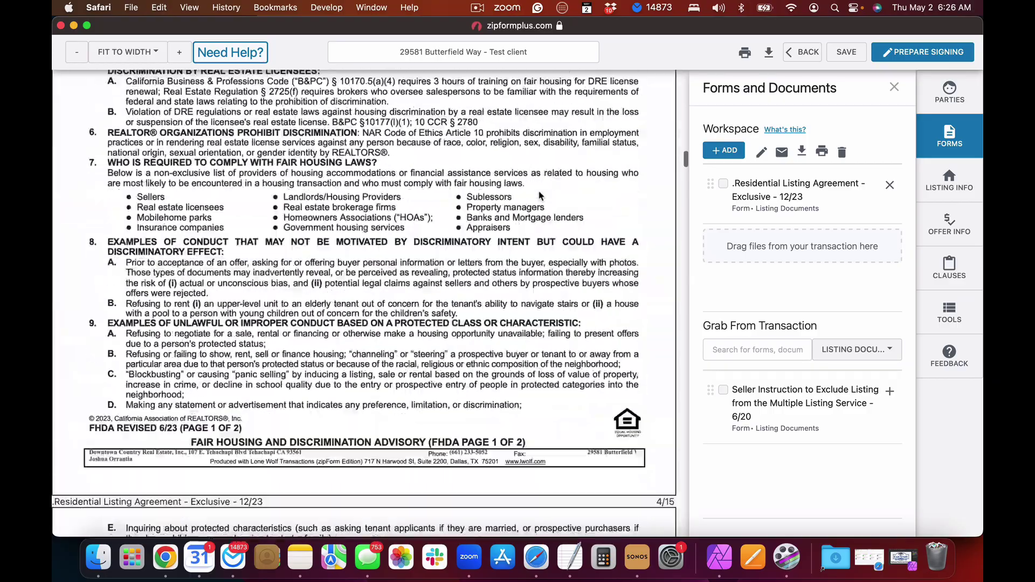
scroll(541, 195, "up", 20)
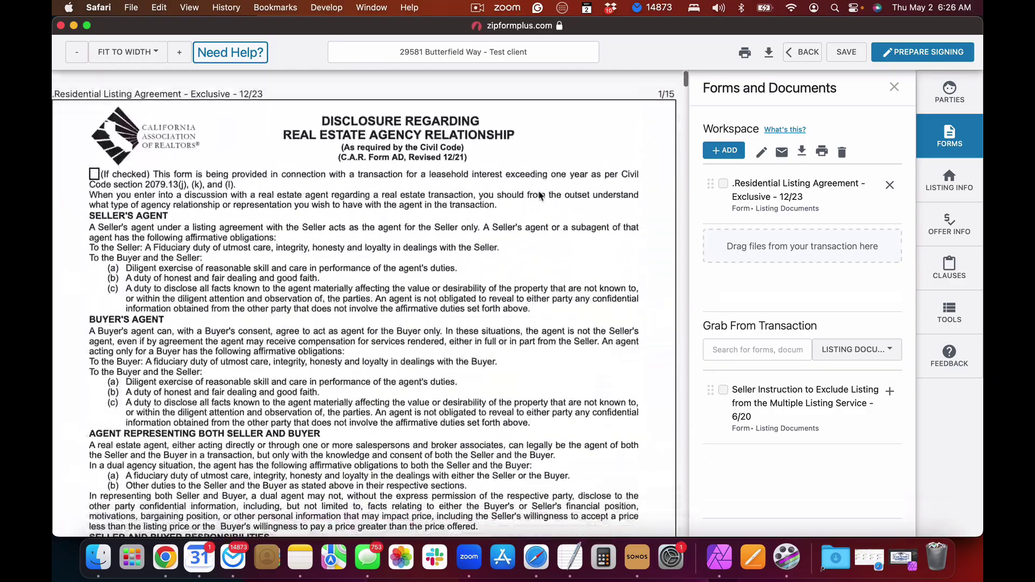